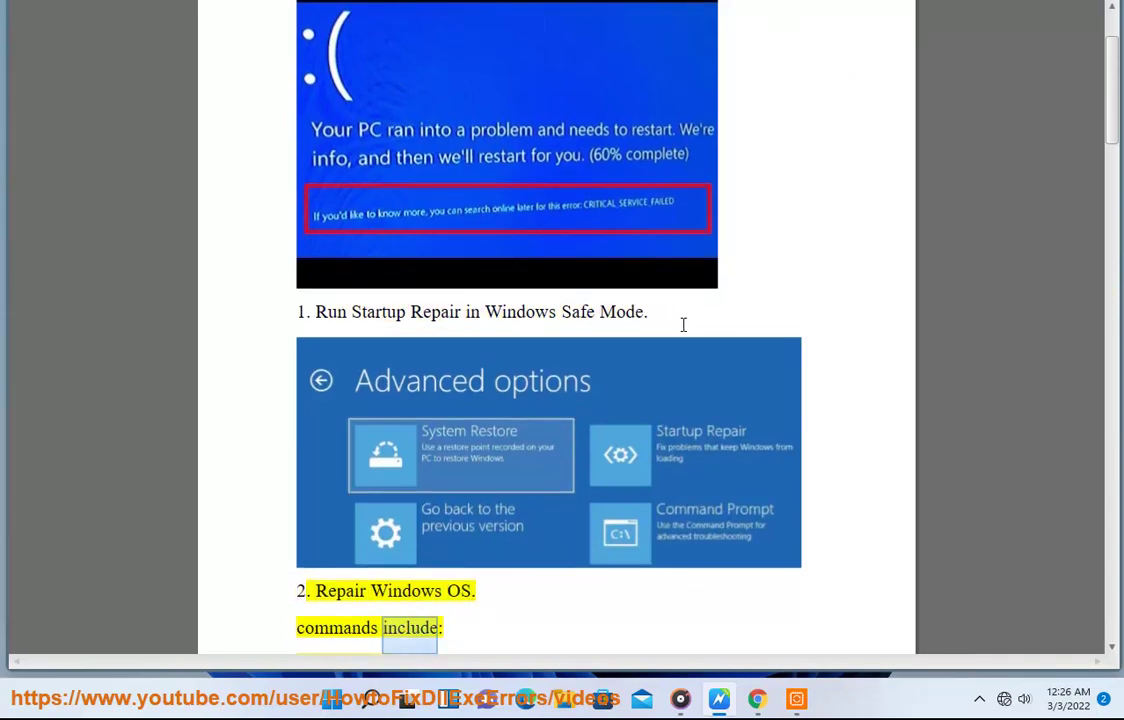
# Step: Highlight the phrase 'Windows Safe Mode' on the step 1 line of the fix guide
pyautogui.moveTo(648, 276); pyautogui.dragTo(509, 277)
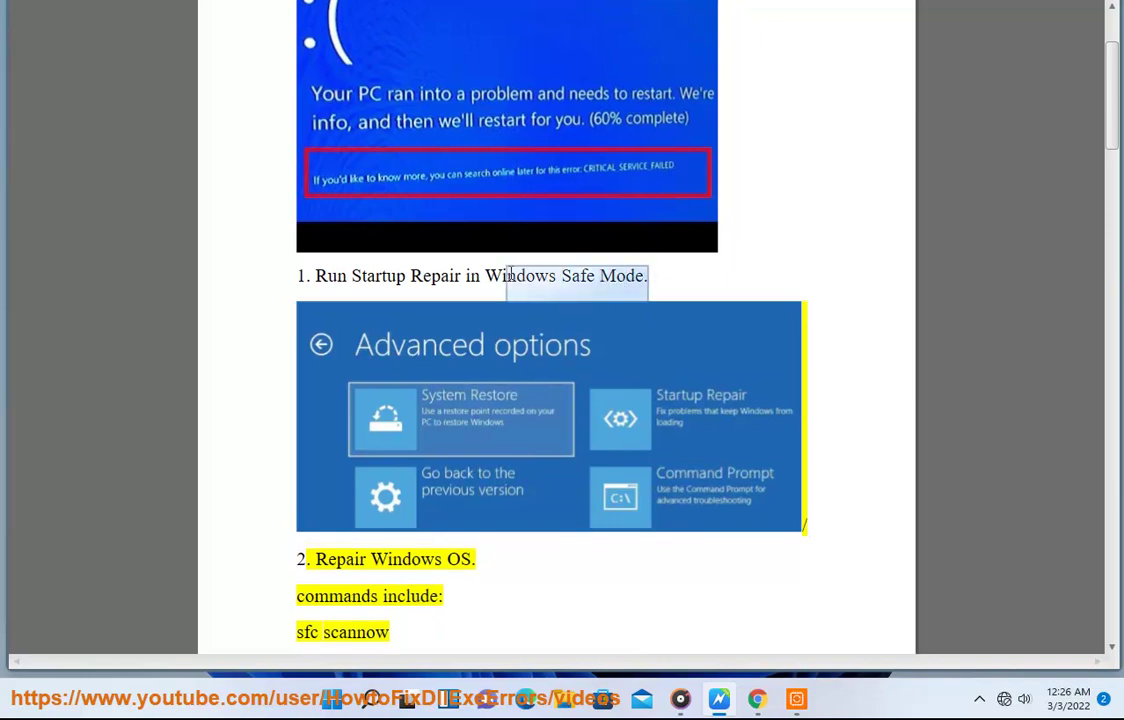
pyautogui.press('super+r')
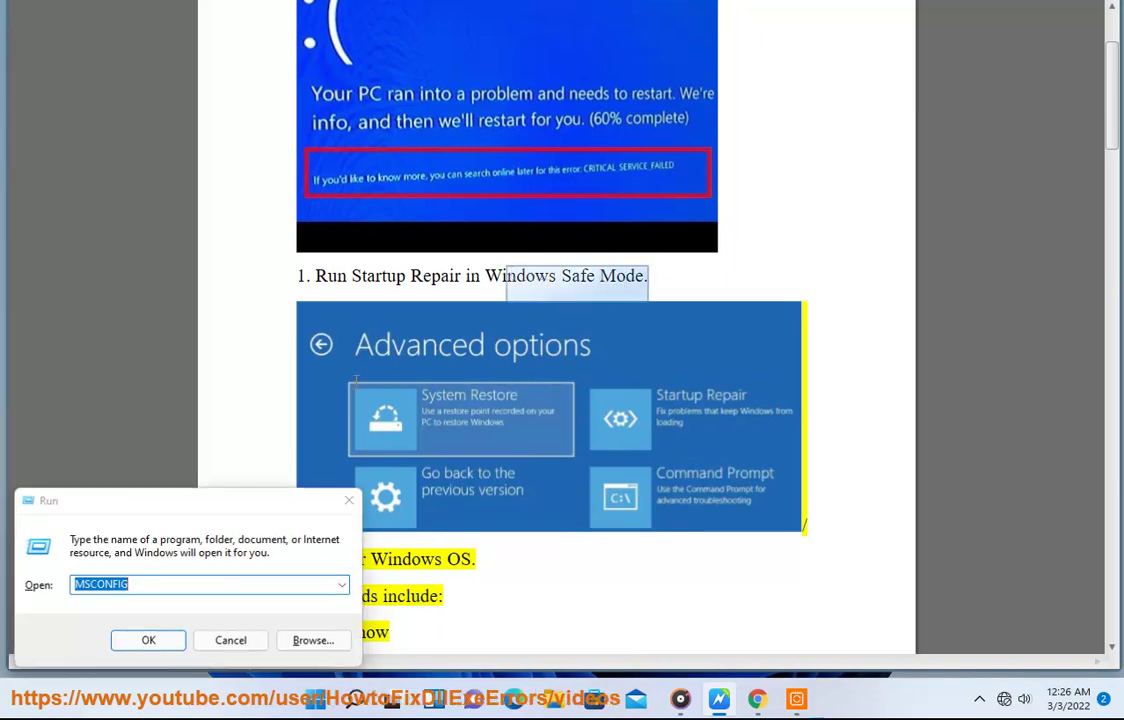
pyautogui.press('Return')
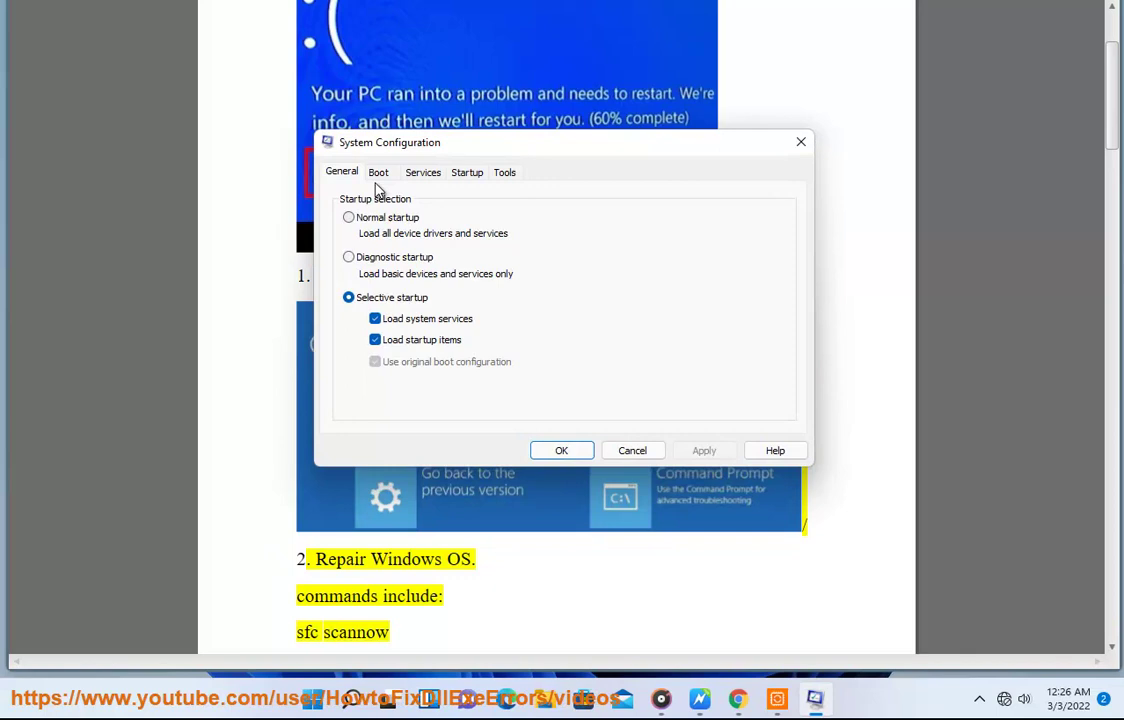
pyautogui.click(383, 176)
pyautogui.click(368, 345)
pyautogui.moveTo(505, 145); pyautogui.dragTo(679, 318)
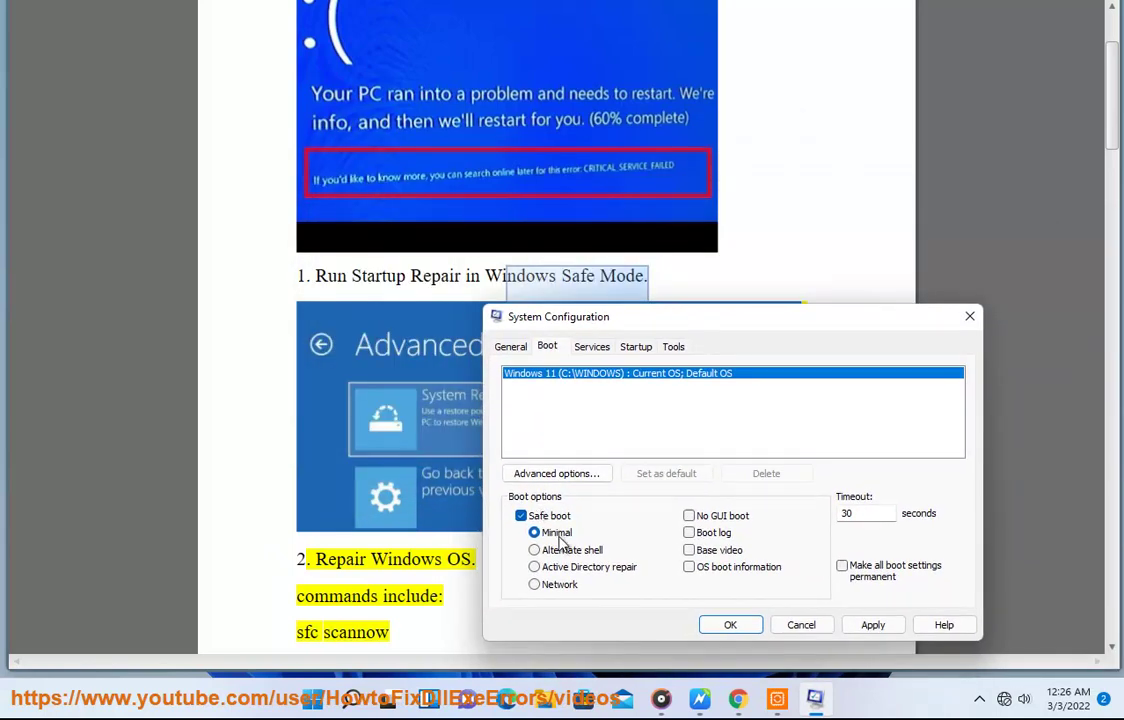
pyautogui.click(800, 625)
pyautogui.click(563, 557)
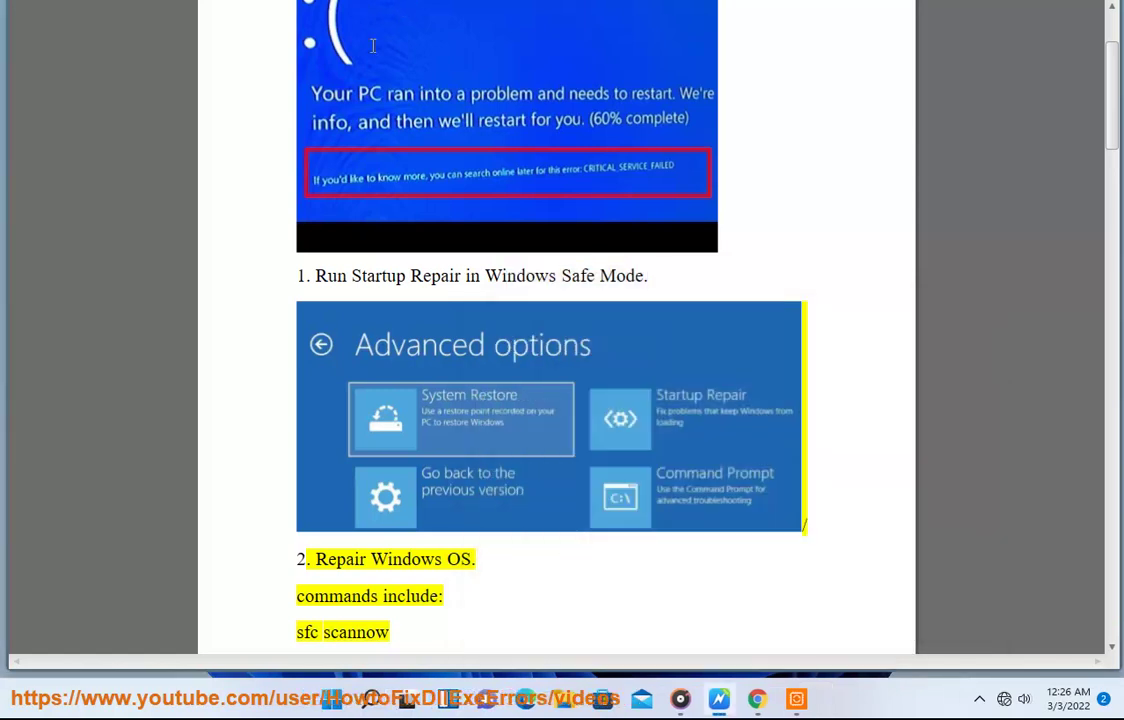
# Step: Launch Command Prompt as administrator, approve the UAC prompt, and move its window right
pyautogui.scroll(-1, 380, 400)
pyautogui.click(370, 699)
pyautogui.rightClick(775, 253)
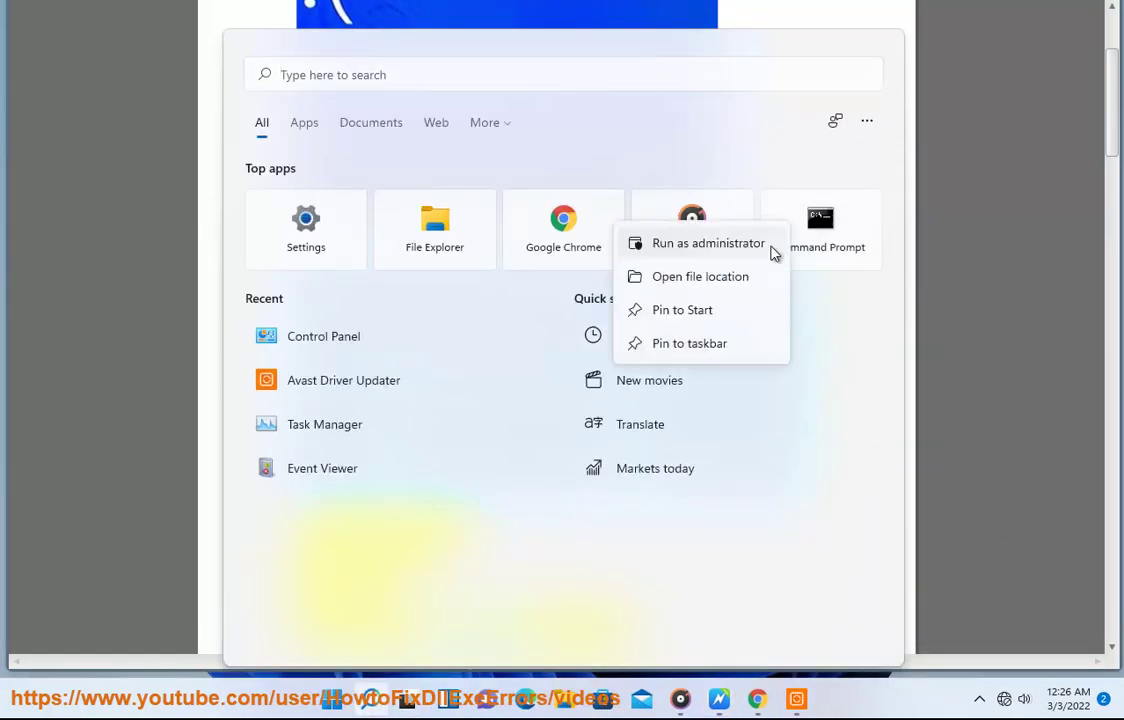
pyautogui.click(772, 248)
pyautogui.click(470, 445)
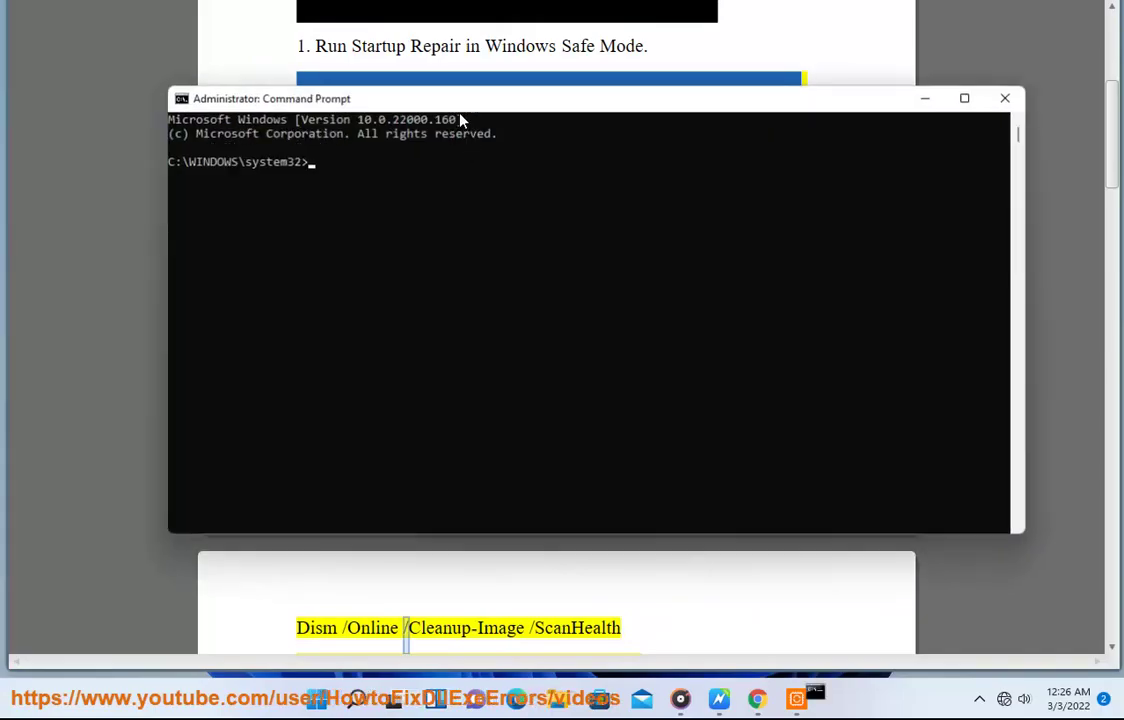
pyautogui.moveTo(338, 104); pyautogui.dragTo(843, 133)
# Step: Back in the guide, select the 'Reset this PC' phrase in Plan C
pyautogui.click(569, 418)
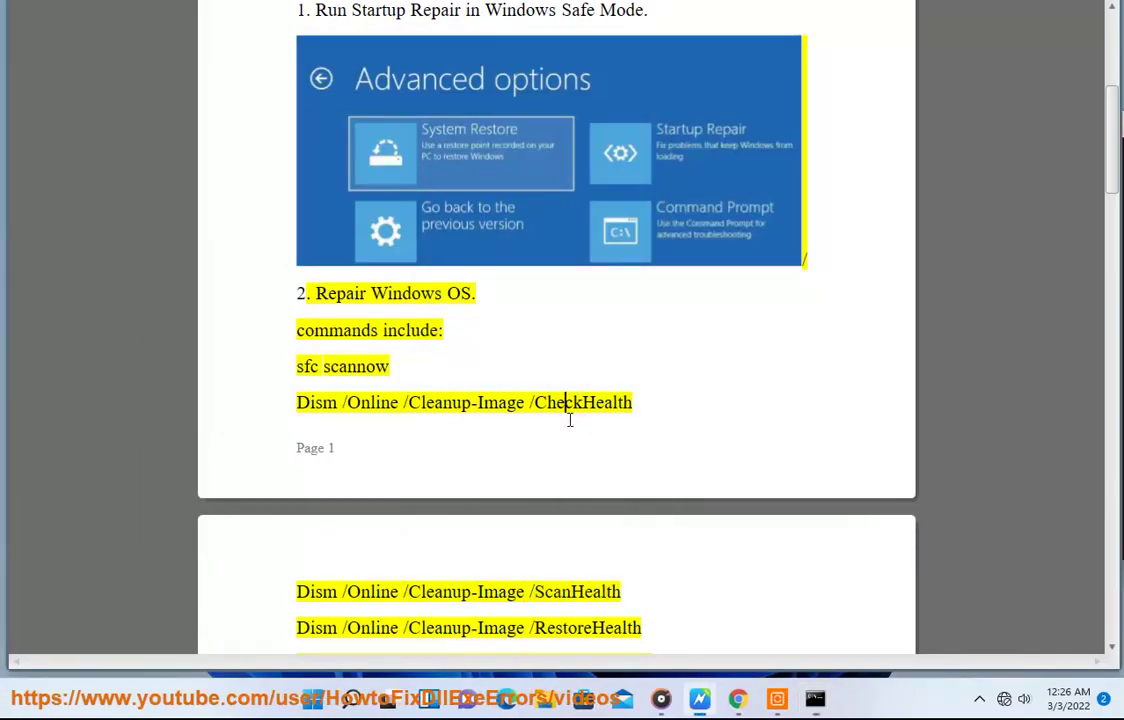
pyautogui.scroll(-1, 522, 470)
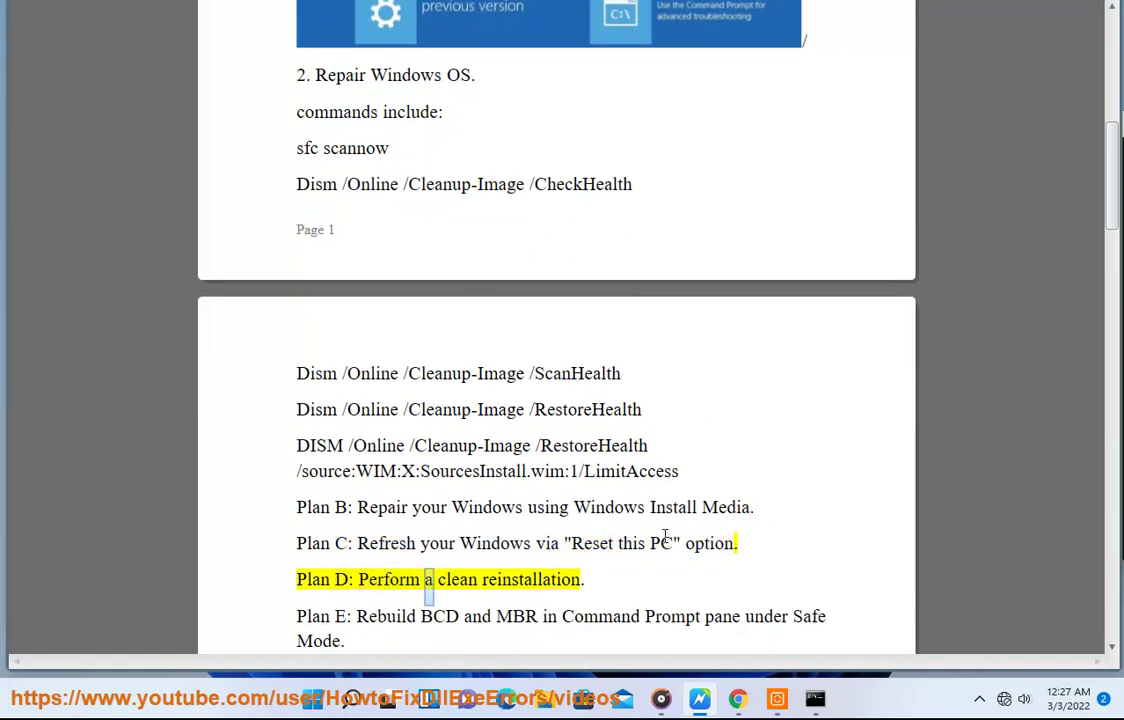
pyautogui.moveTo(661, 545); pyautogui.dragTo(573, 545)
pyautogui.click(313, 699)
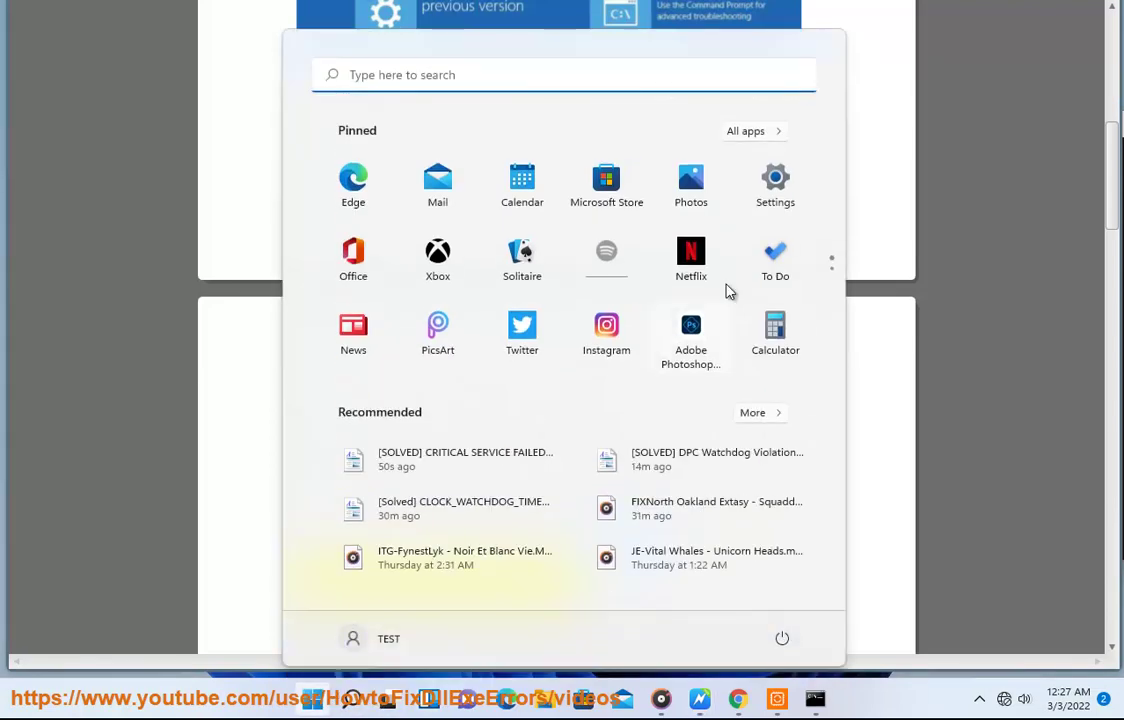
pyautogui.click(773, 181)
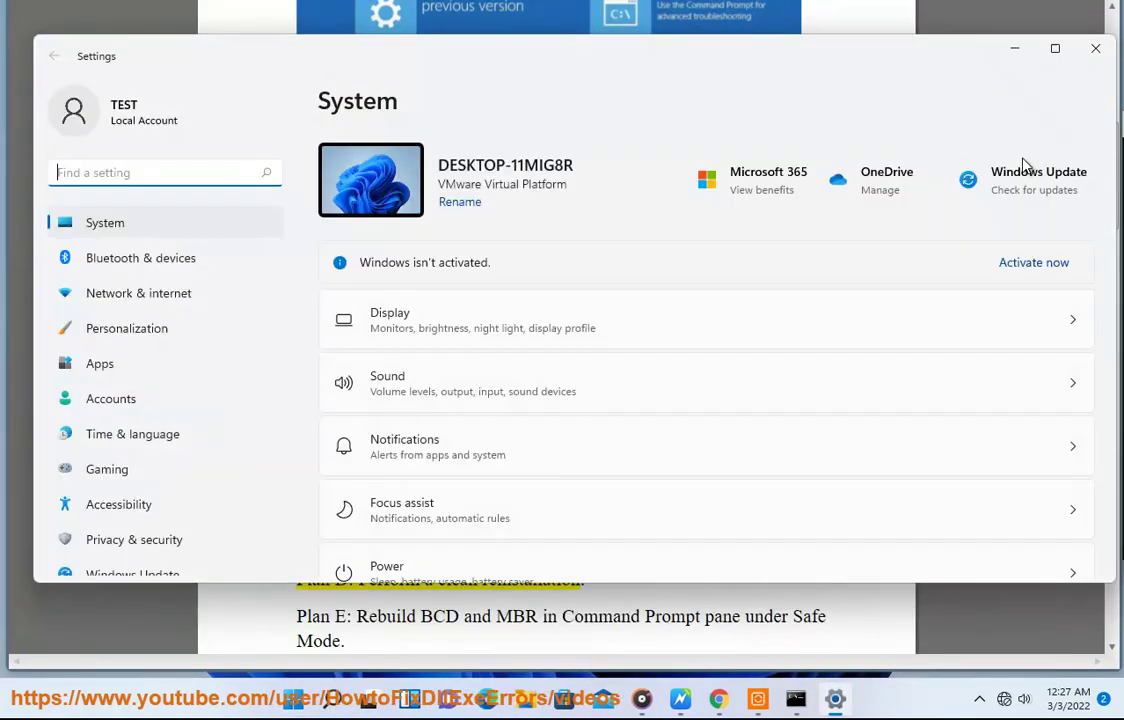
pyautogui.scroll(-4, 567, 472)
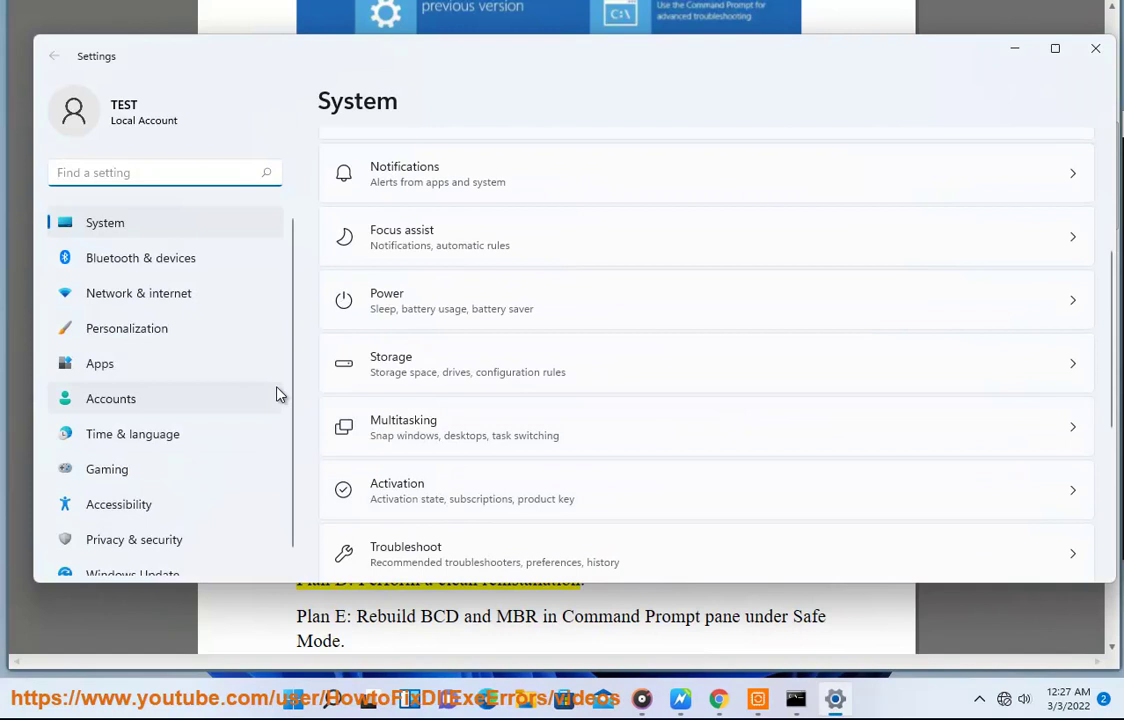
pyautogui.scroll(-1, 608, 478)
pyautogui.click(577, 489)
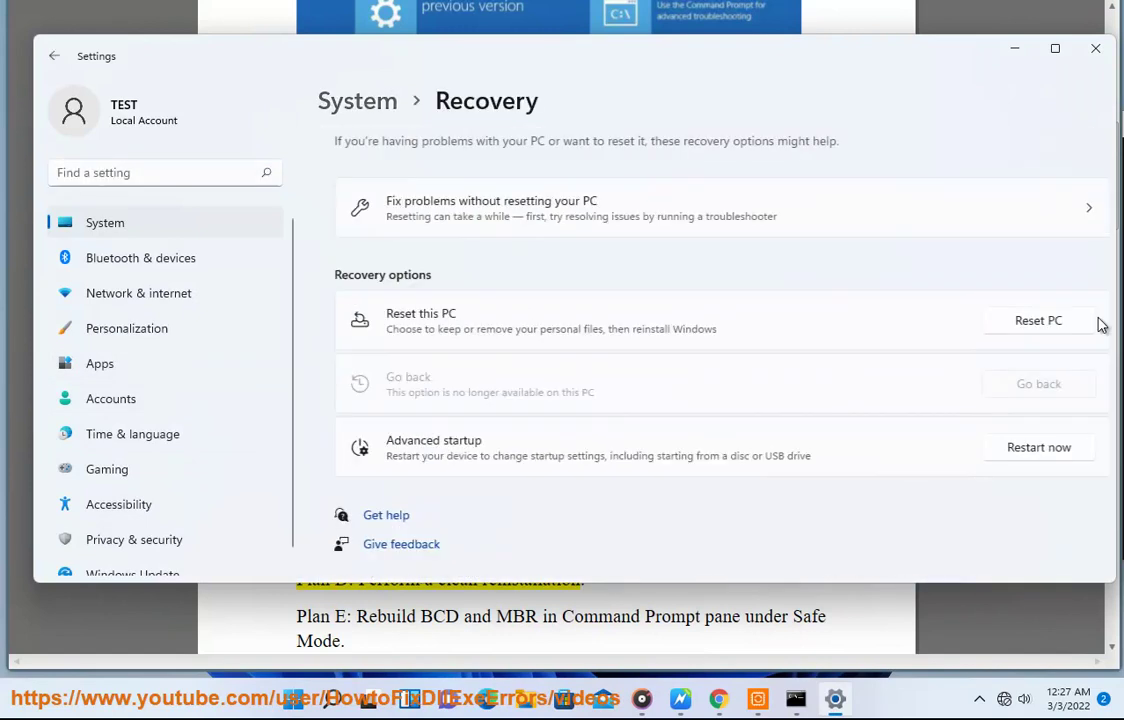
pyautogui.click(1028, 330)
pyautogui.click(509, 238)
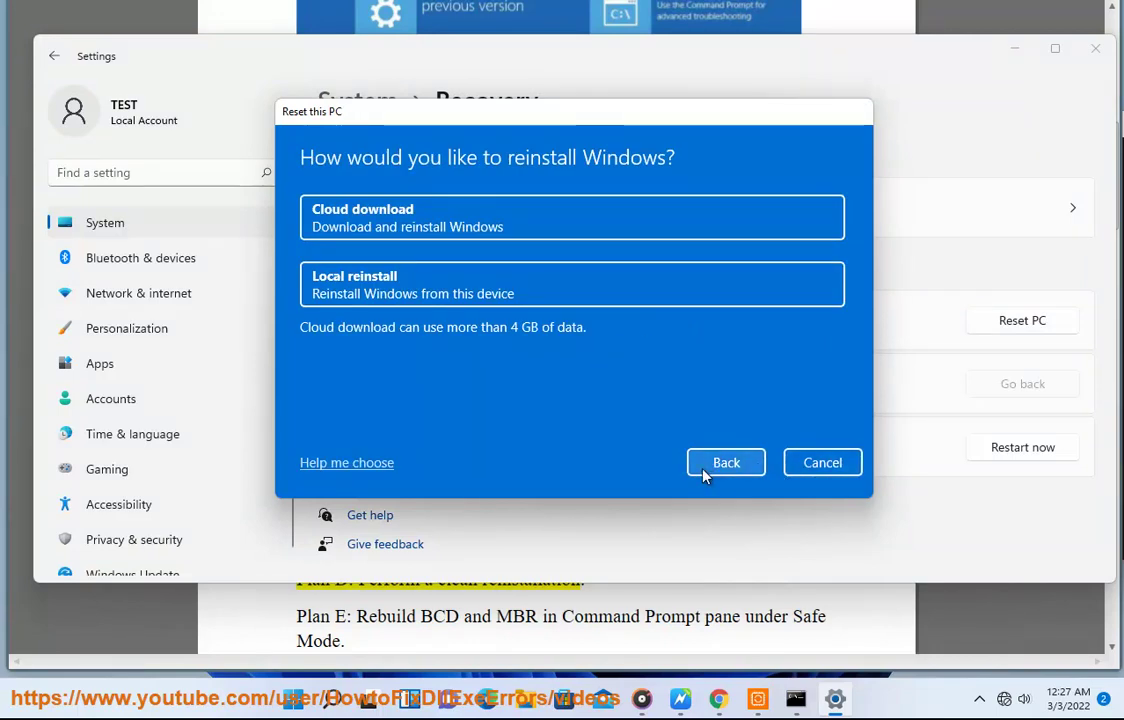
pyautogui.click(822, 462)
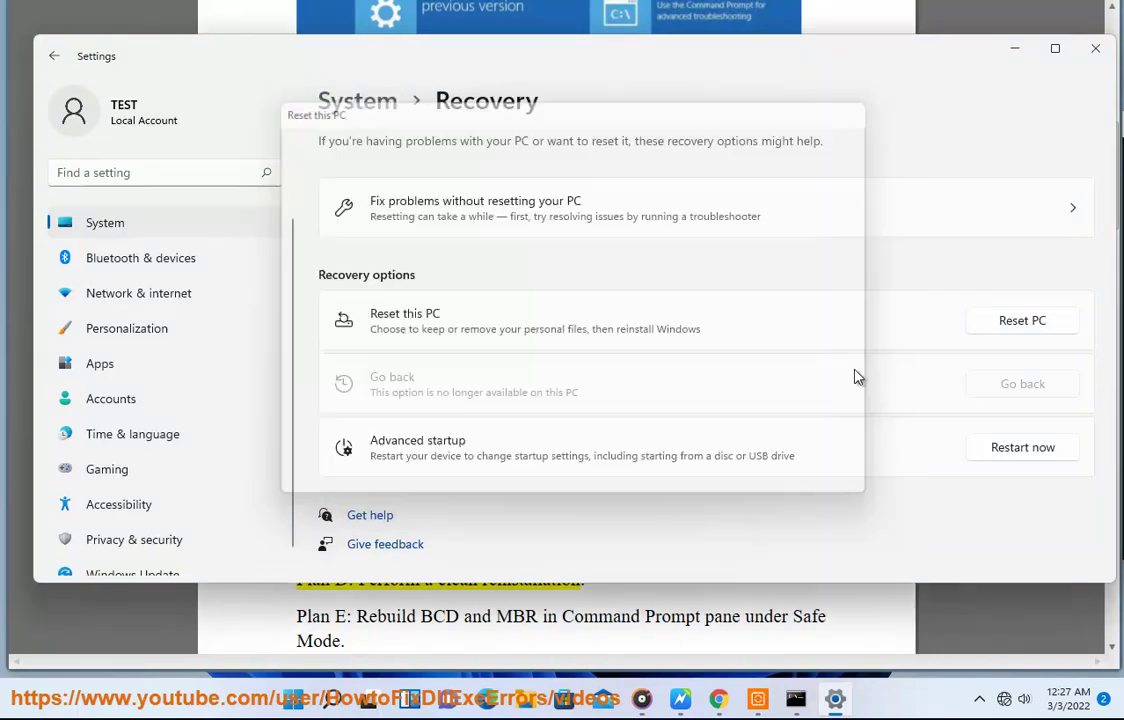
pyautogui.click(1095, 48)
pyautogui.click(504, 473)
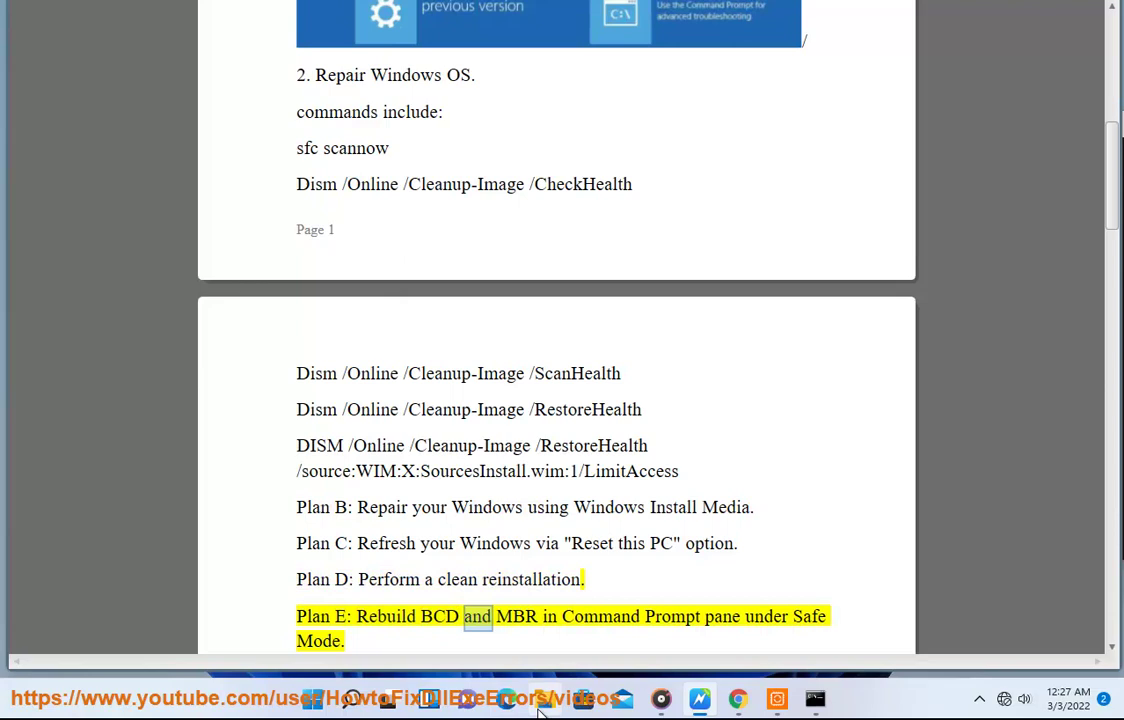
pyautogui.press('super+e')
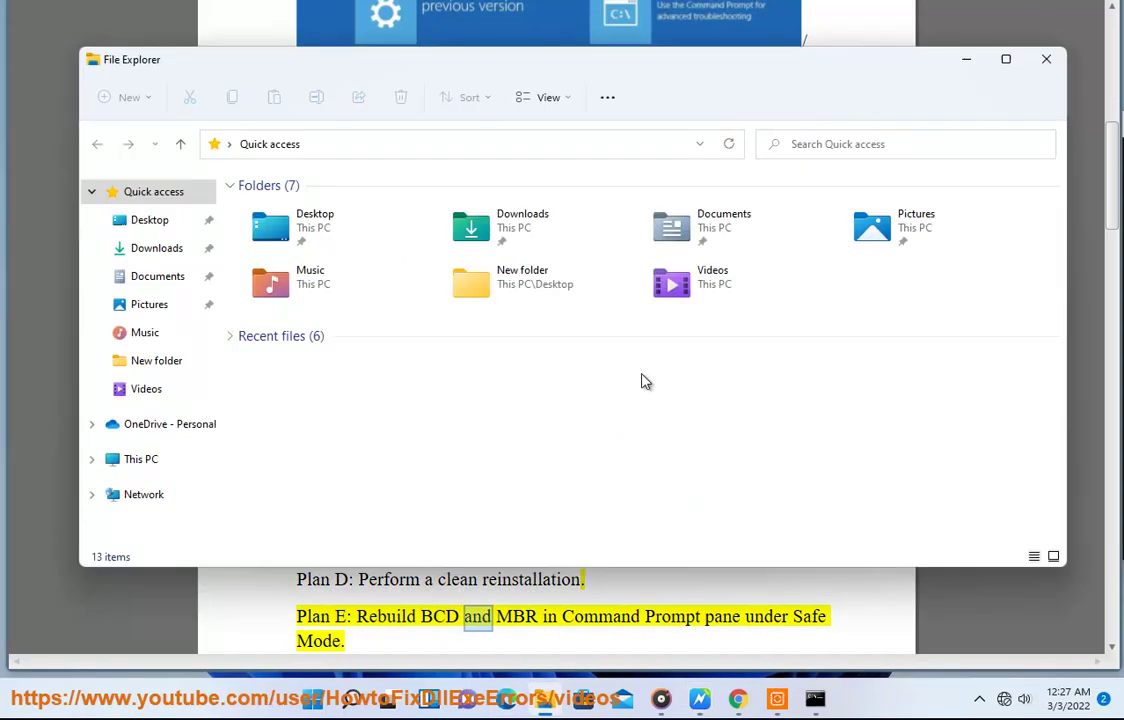
pyautogui.click(139, 460)
pyautogui.doubleClick(535, 340)
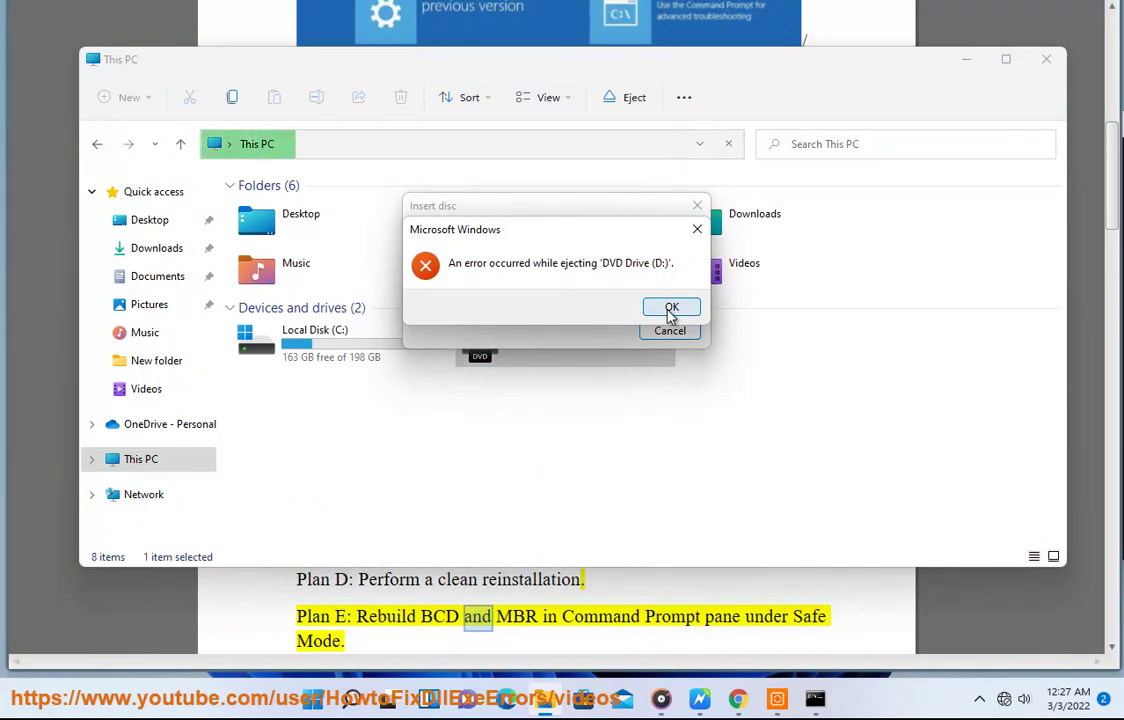
pyautogui.click(671, 310)
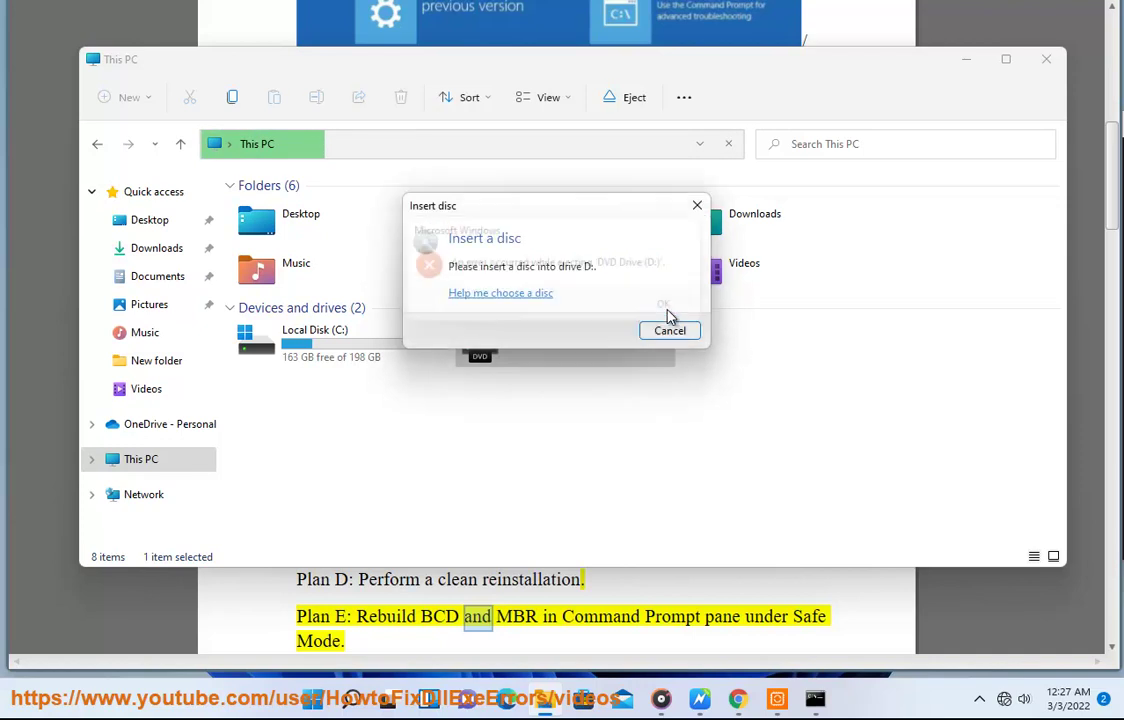
pyautogui.click(670, 332)
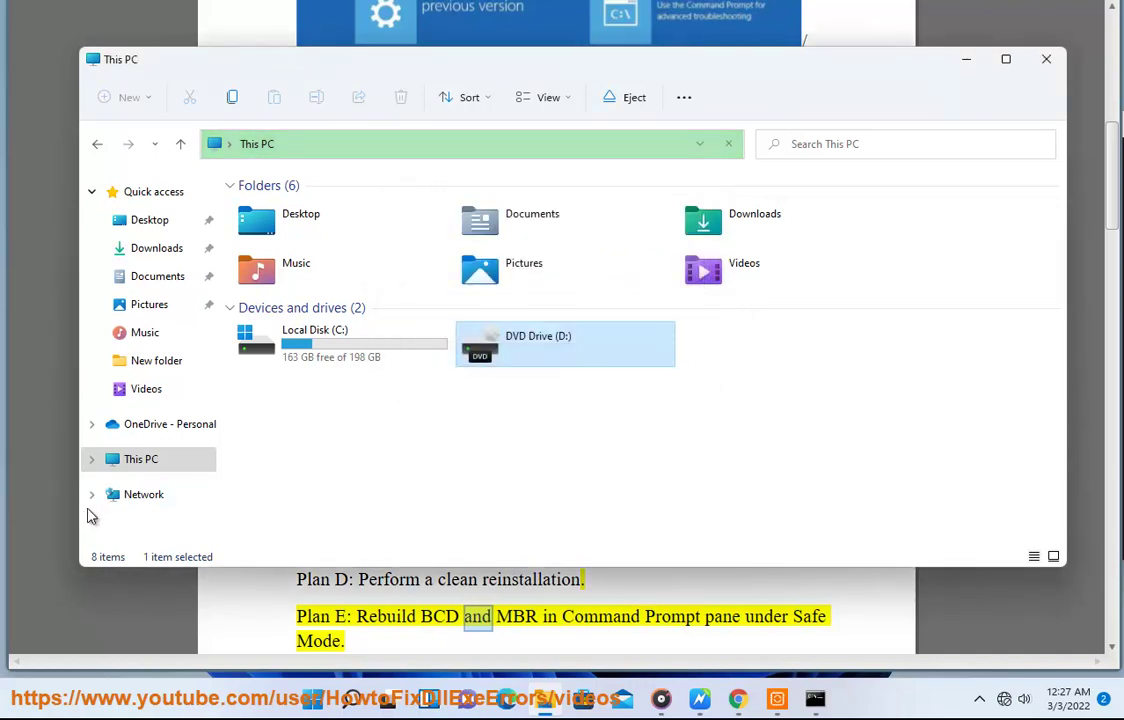
pyautogui.rightClick(507, 362)
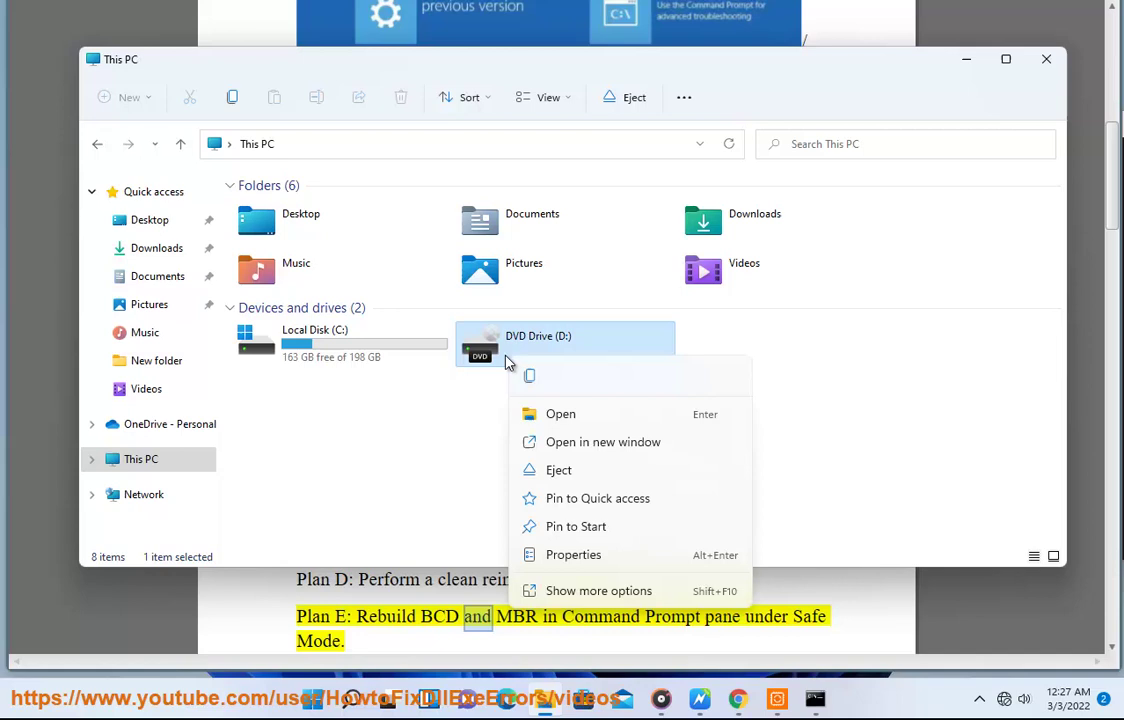
pyautogui.click(416, 414)
# Step: Close File Explorer, the administrator Command Prompt and Avast Driver Updater, then restore the repair guide
pyautogui.click(1047, 58)
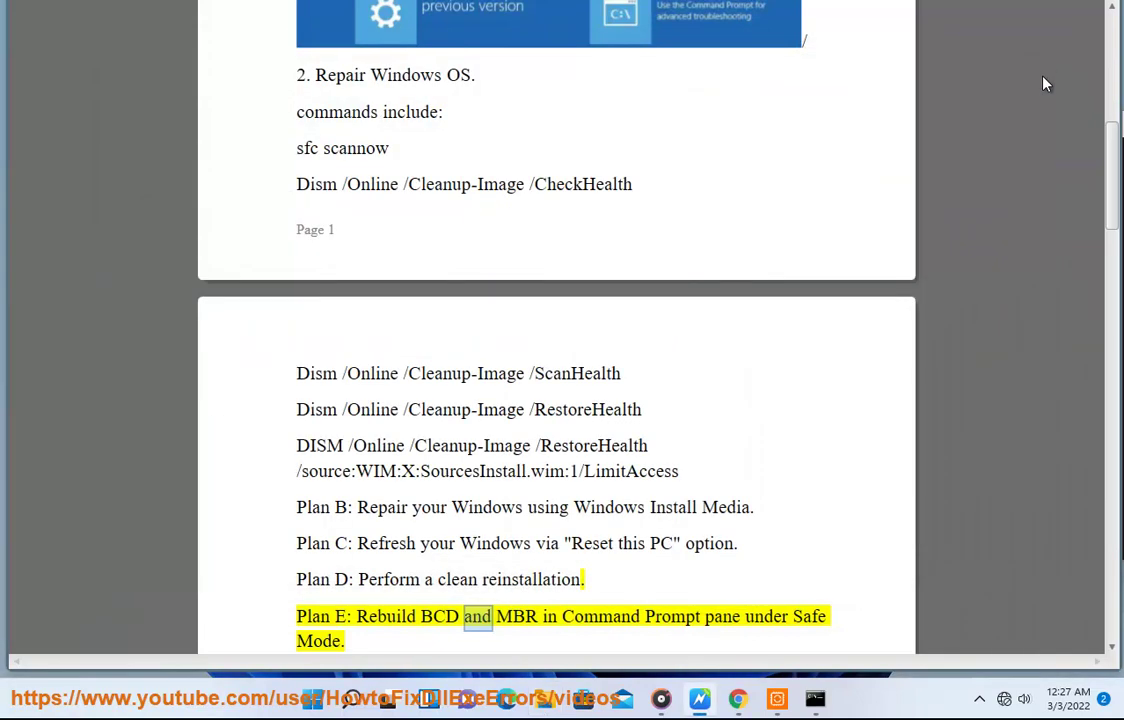
pyautogui.hotkey('alt', 'F4')
pyautogui.moveTo(1022, 128); pyautogui.dragTo(590, 153)
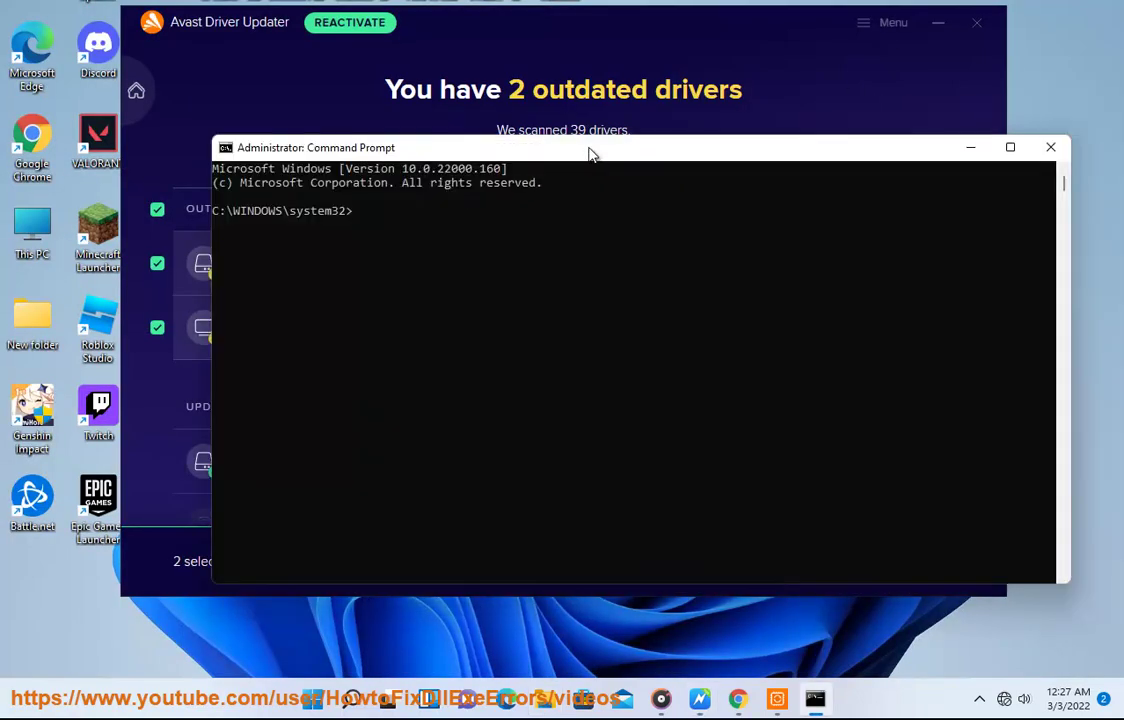
pyautogui.click(1045, 160)
pyautogui.click(976, 22)
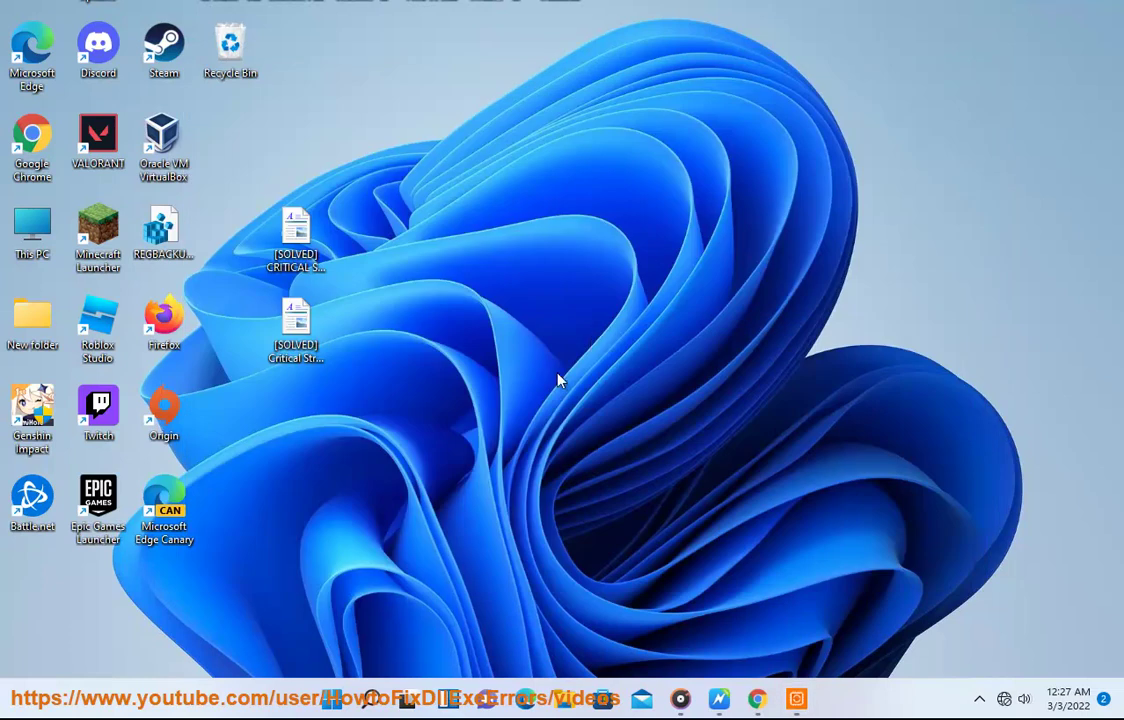
pyautogui.click(716, 699)
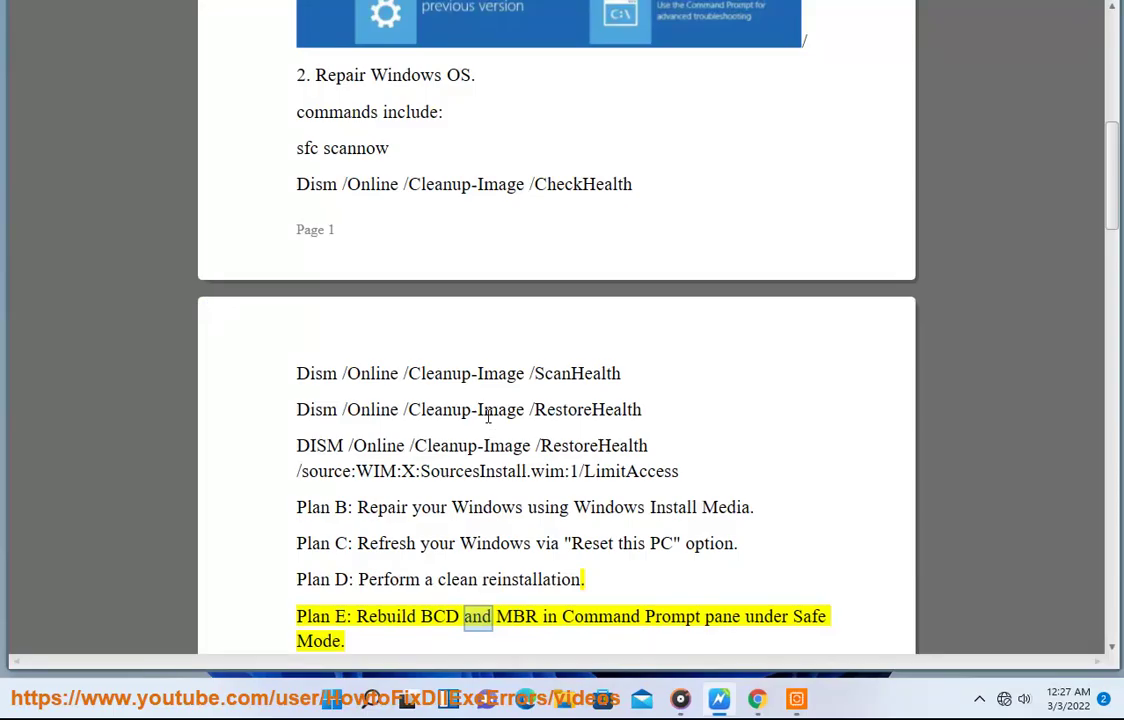
# Step: Replace the old UPDATE BIOS query with a Google search for 'windows iso download'
pyautogui.click(757, 698)
pyautogui.tripleClick(200, 110)
pyautogui.write('WND')
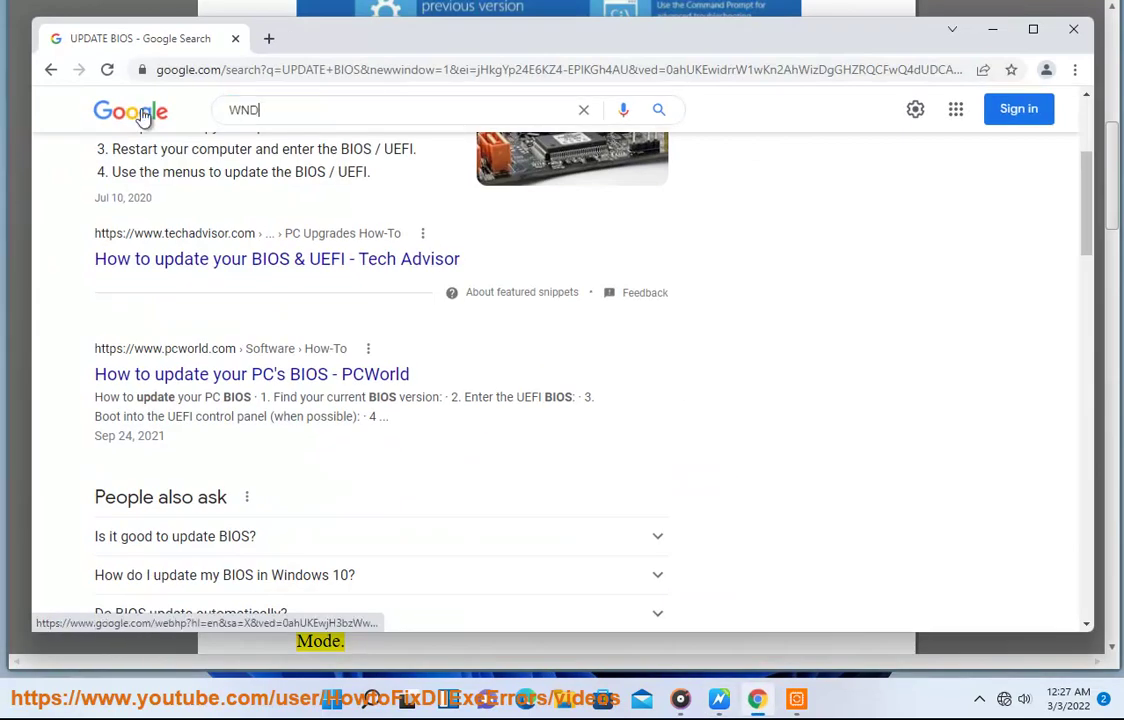
pyautogui.write('OWS ISO')
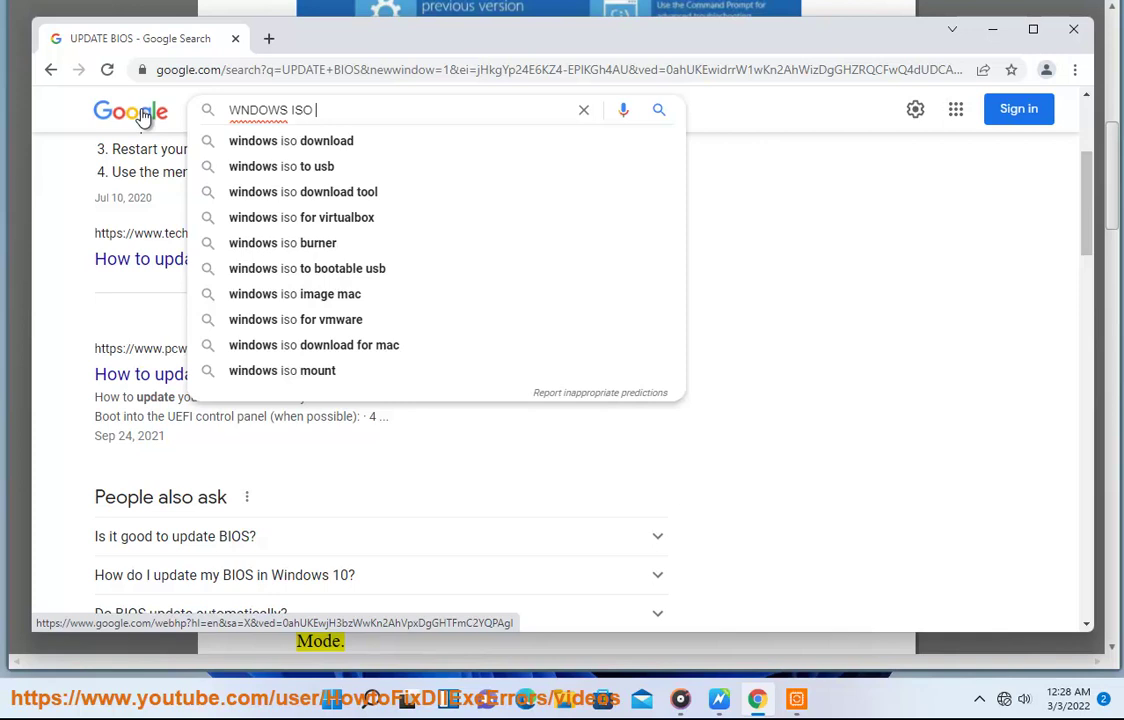
pyautogui.press('Down')
pyautogui.press('Return')
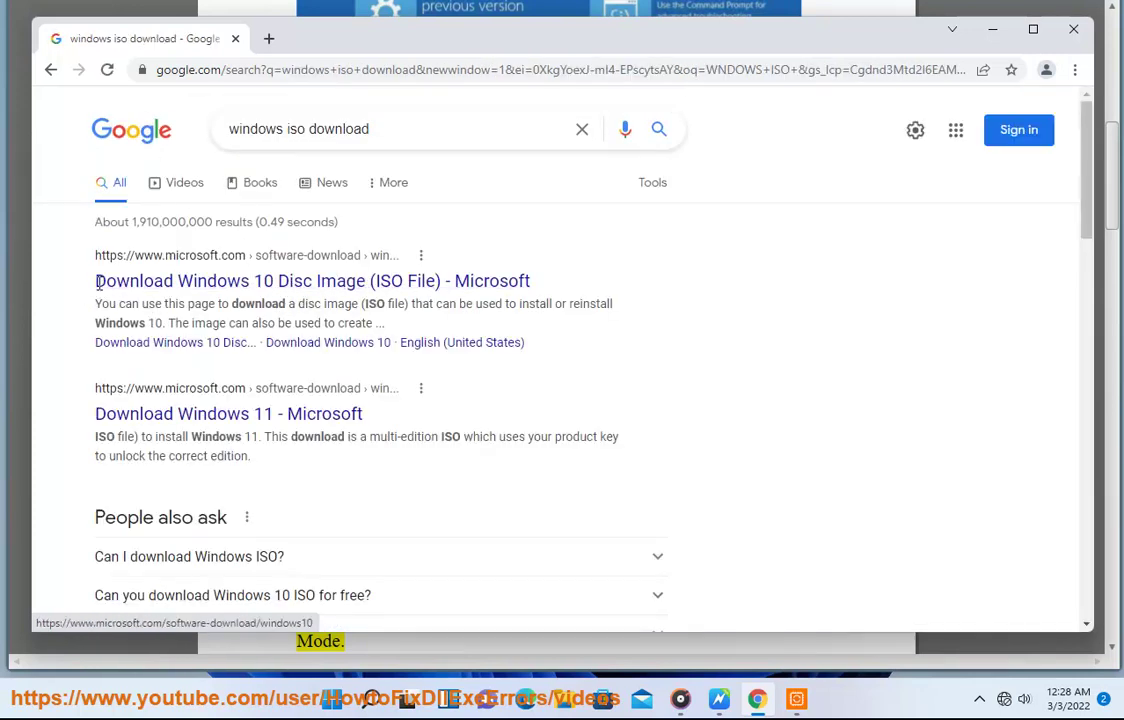
# Step: Open the Microsoft Download Windows 10 Disc Image result in a new tab and scroll through it
pyautogui.moveTo(95, 281); pyautogui.dragTo(560, 282)
pyautogui.moveTo(454, 289); pyautogui.dragTo(340, 38)
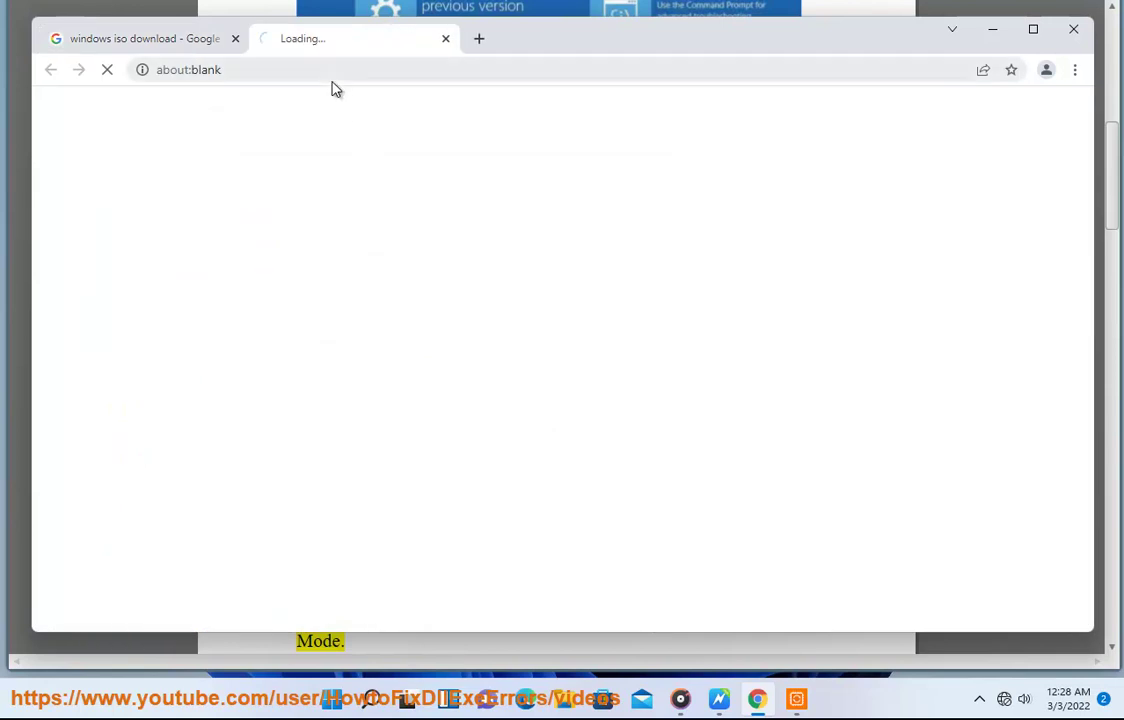
pyautogui.click(469, 78)
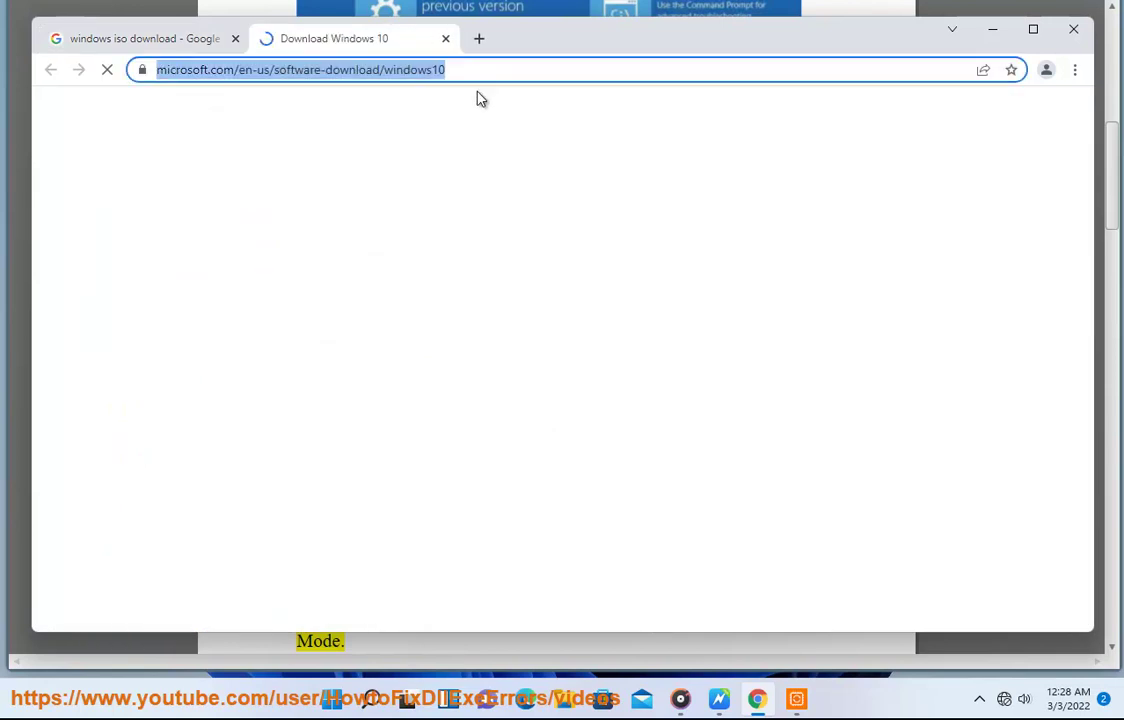
pyautogui.scroll(-3, 527, 414)
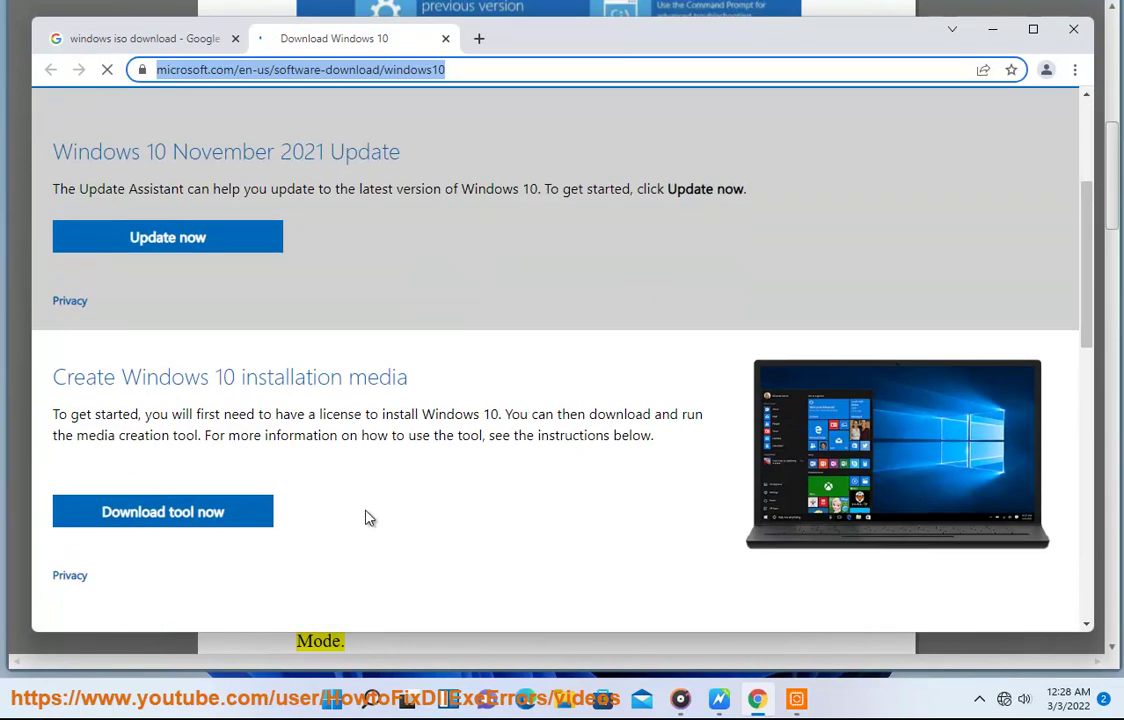
pyautogui.click(396, 384)
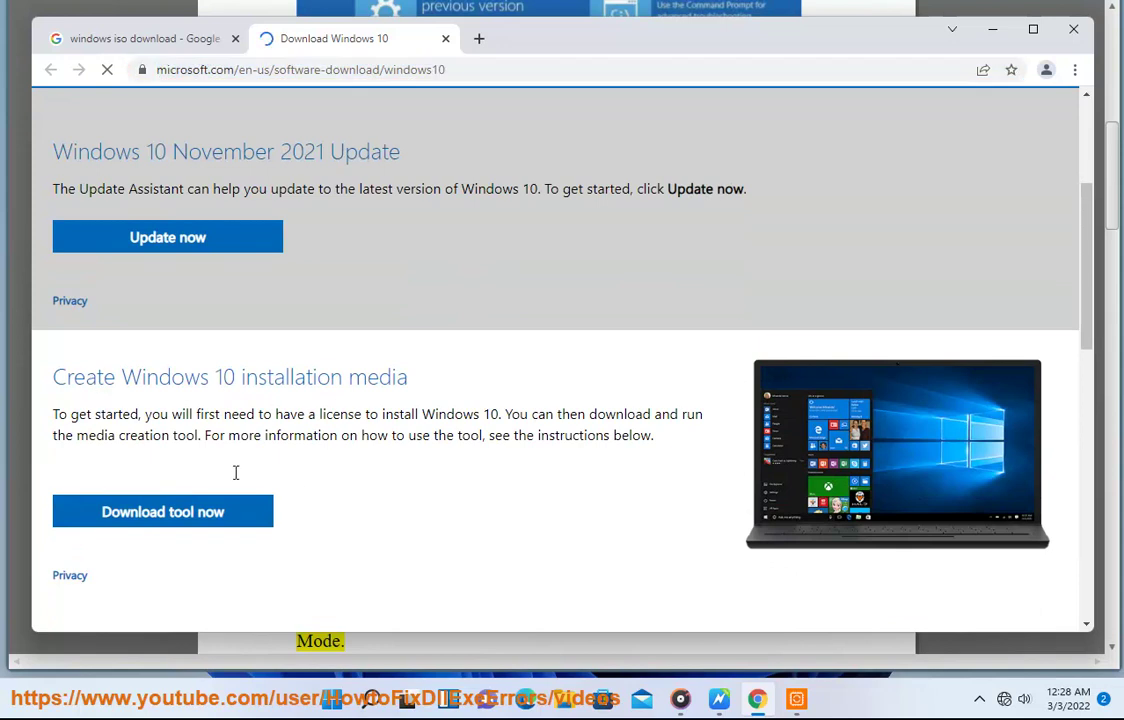
pyautogui.moveTo(407, 377); pyautogui.dragTo(86, 377)
pyautogui.scroll(-2, 307, 512)
pyautogui.scroll(-5, 188, 452)
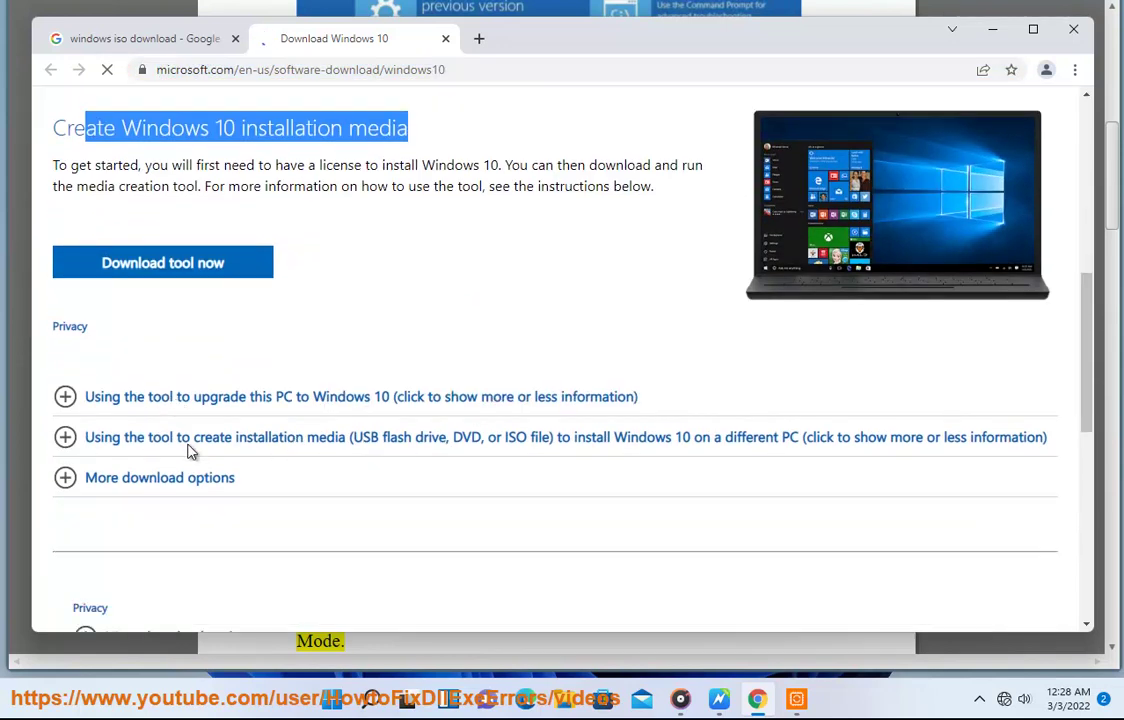
pyautogui.scroll(10, 299, 417)
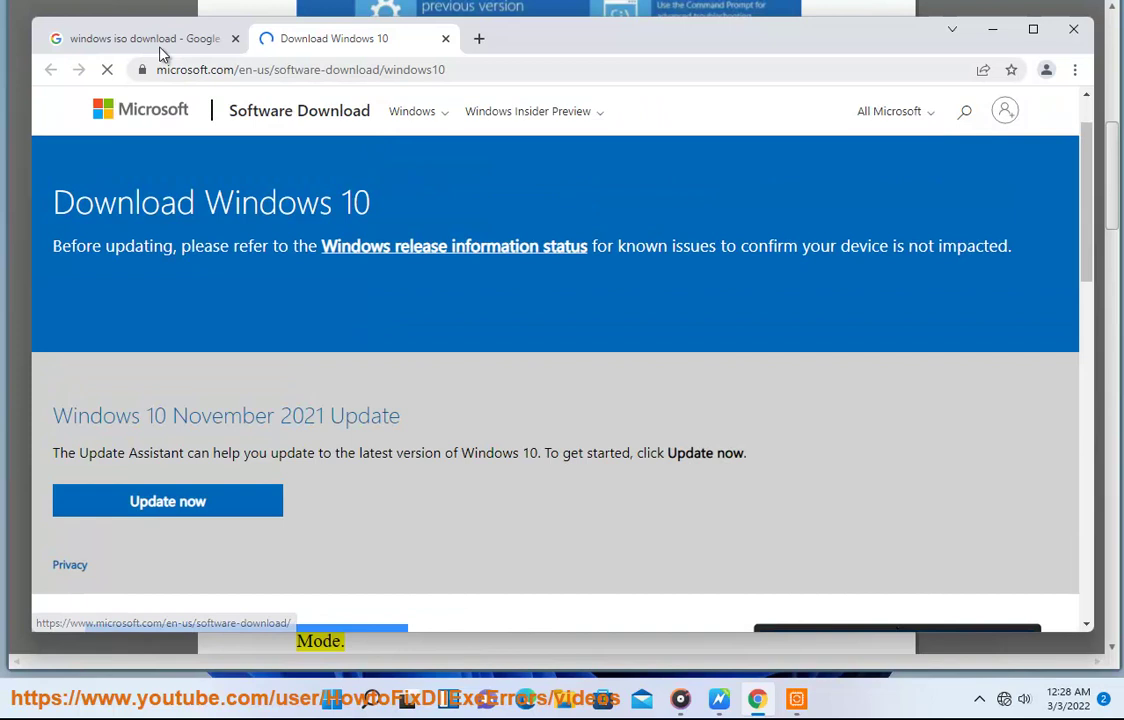
# Step: On the Download Windows 10 tab, expand More download options
pyautogui.click(140, 40)
pyautogui.click(334, 38)
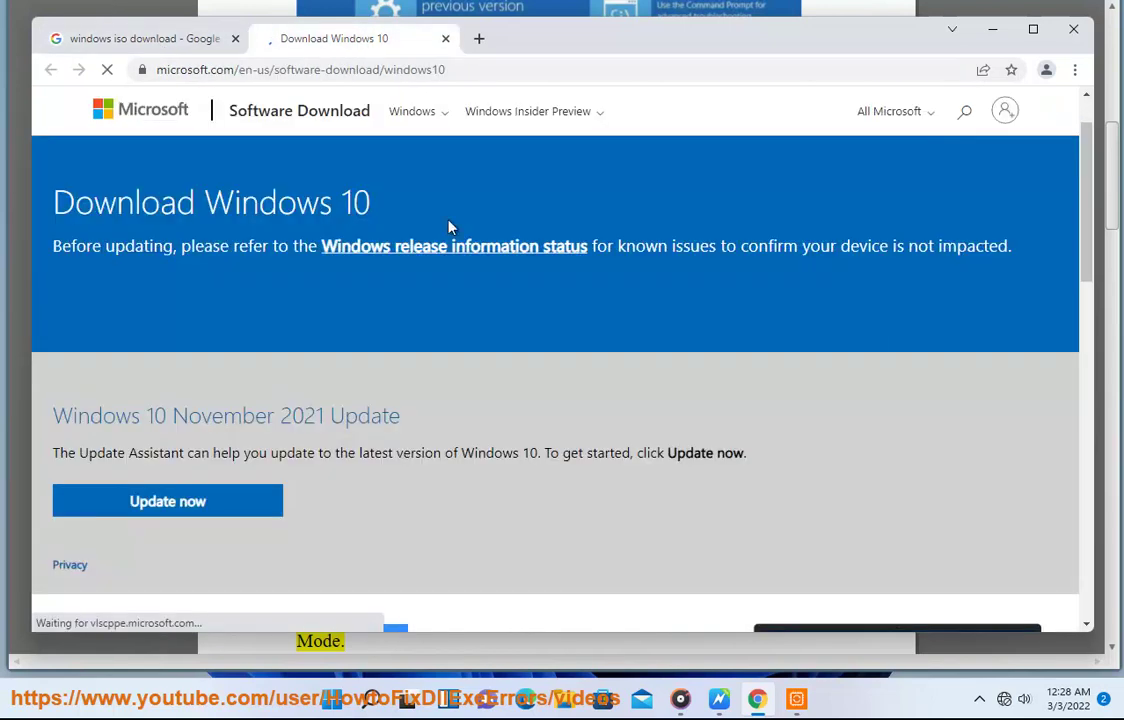
pyautogui.scroll(-3, 484, 429)
pyautogui.scroll(-3, 197, 420)
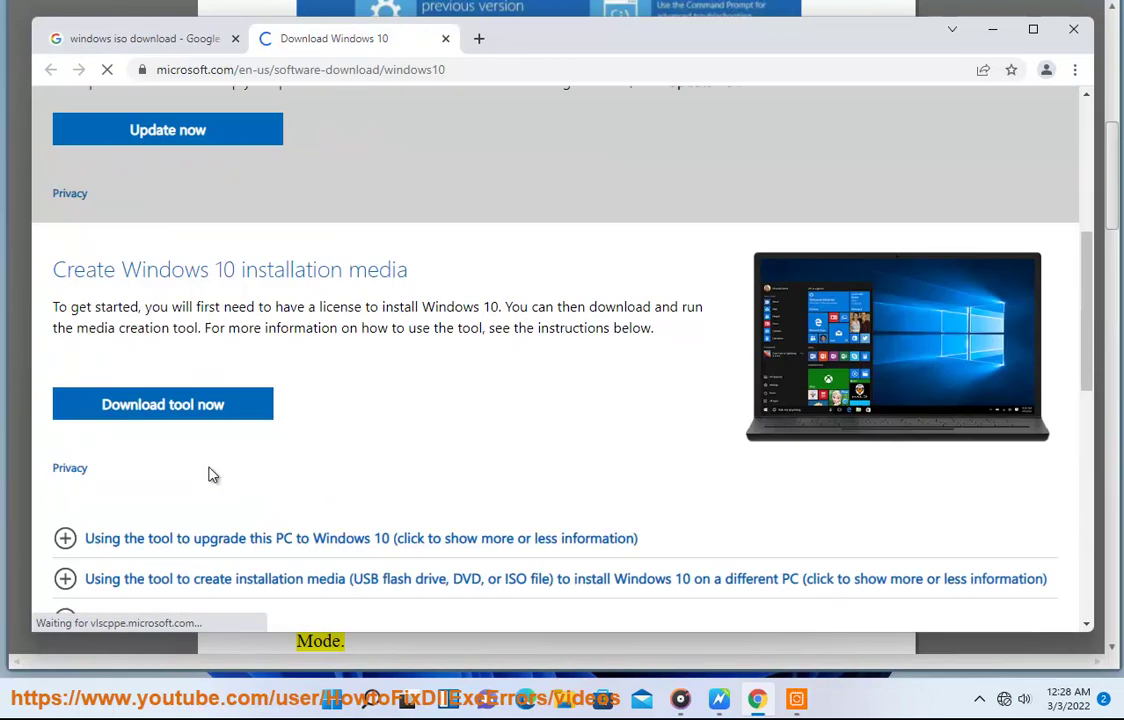
pyautogui.click(150, 466)
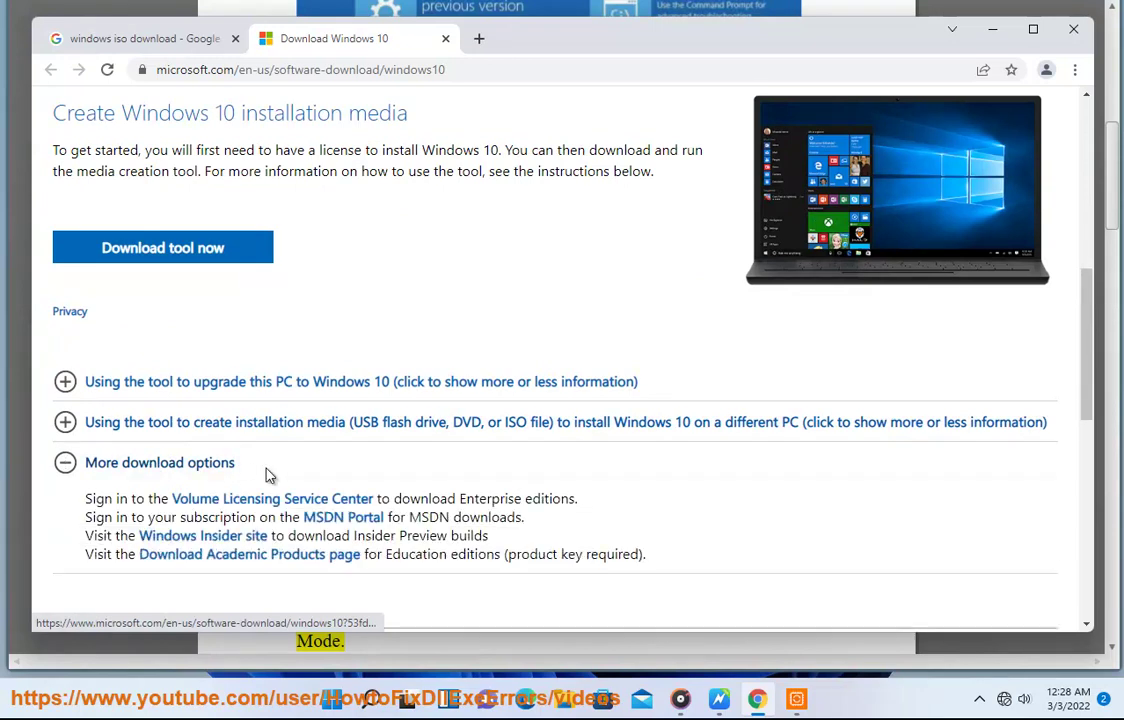
# Step: Minimize the browser and scroll the guide past the Startup Settings image to step 4 on updating drivers
pyautogui.scroll(-2, 300, 472)
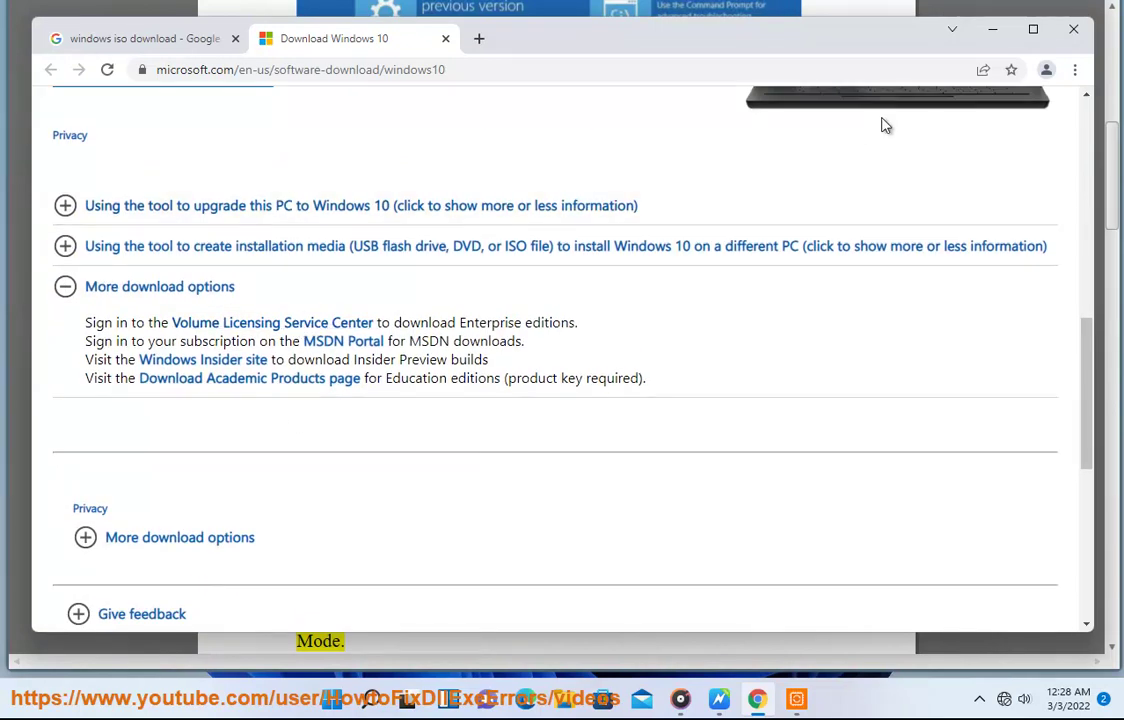
pyautogui.click(992, 29)
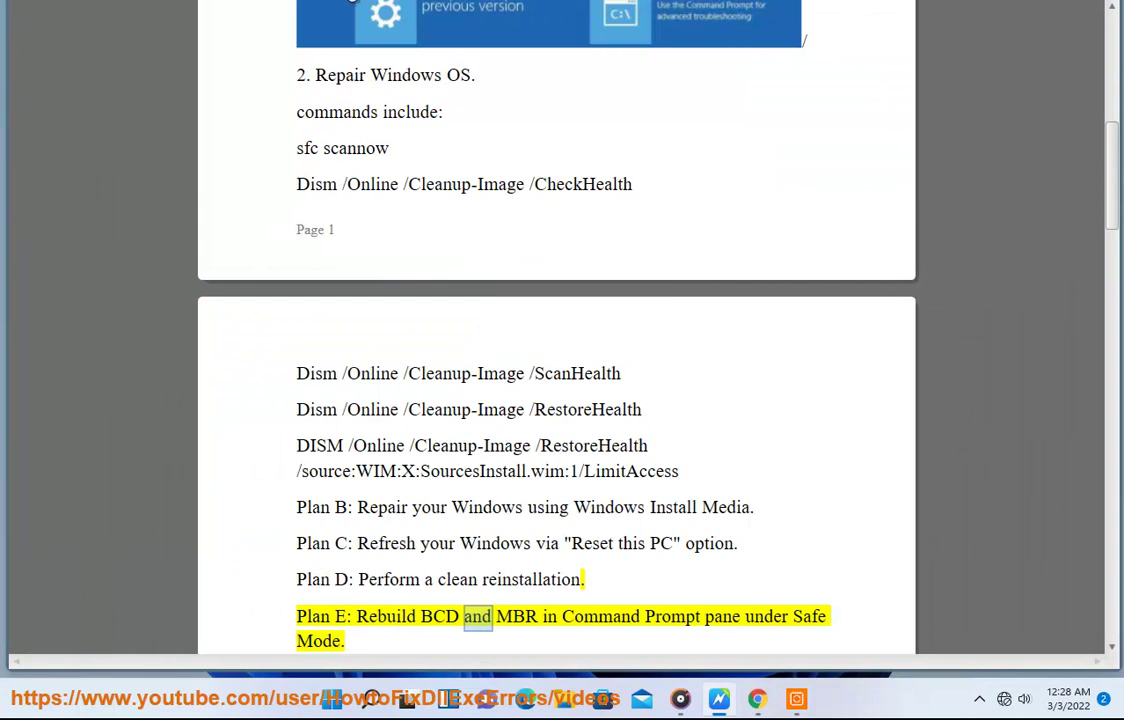
pyautogui.scroll(-3, 665, 300)
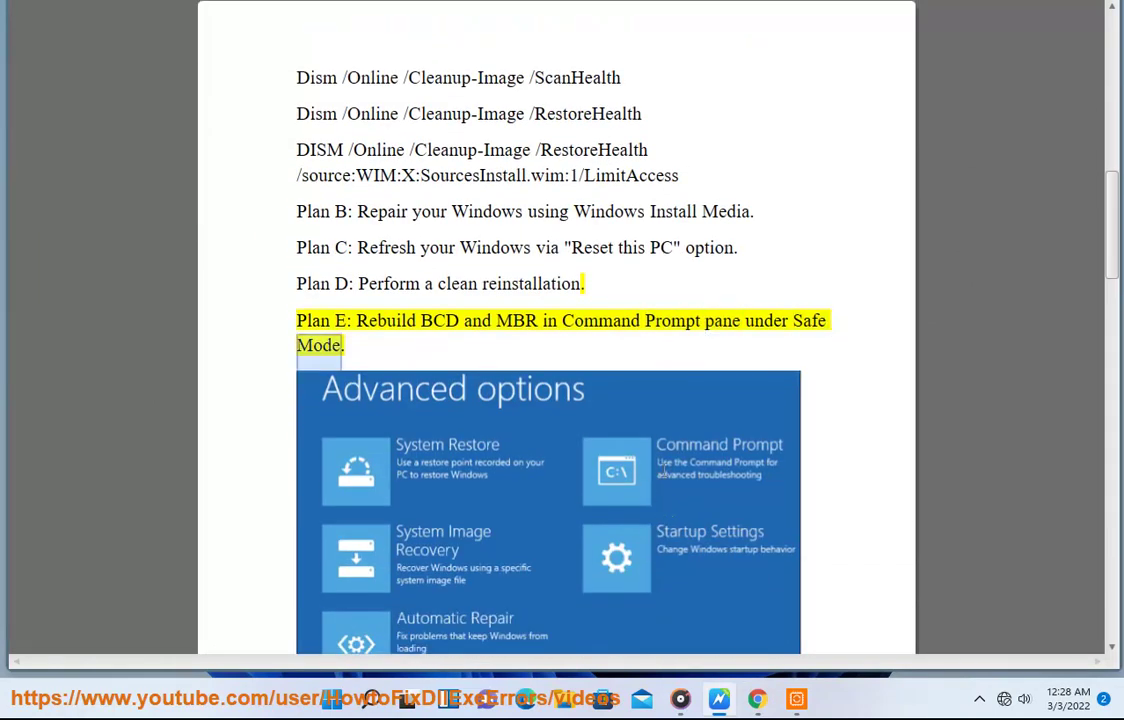
pyautogui.scroll(-3, 716, 430)
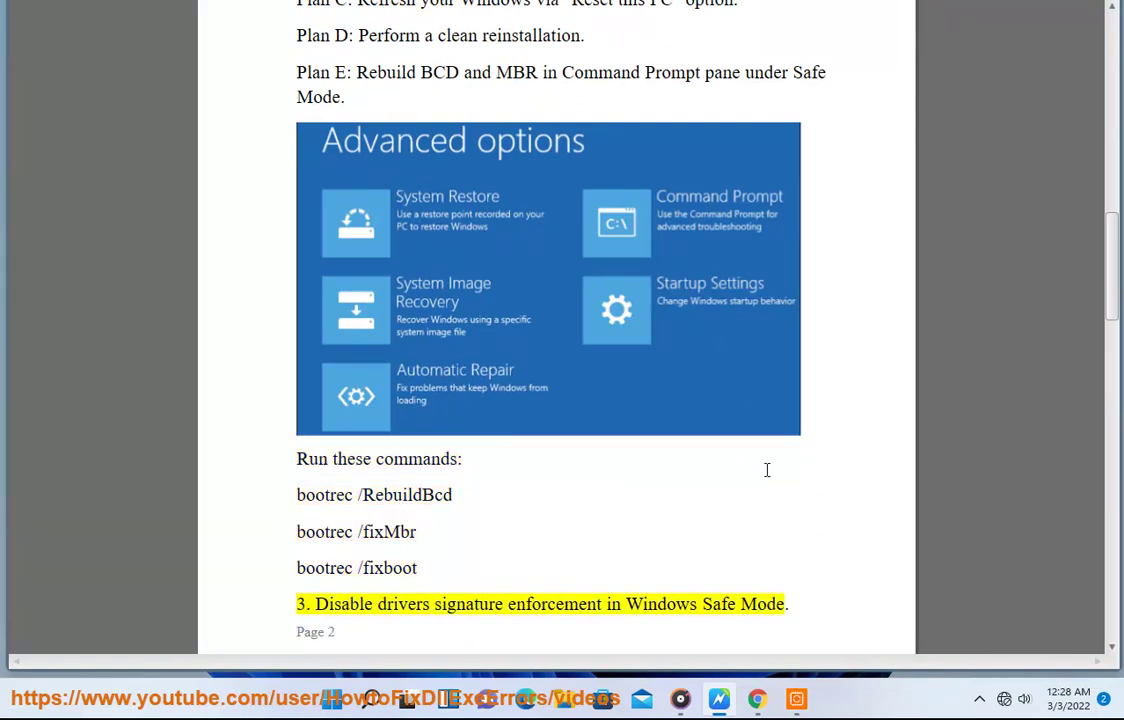
pyautogui.scroll(-4, 768, 469)
pyautogui.scroll(-1, 775, 477)
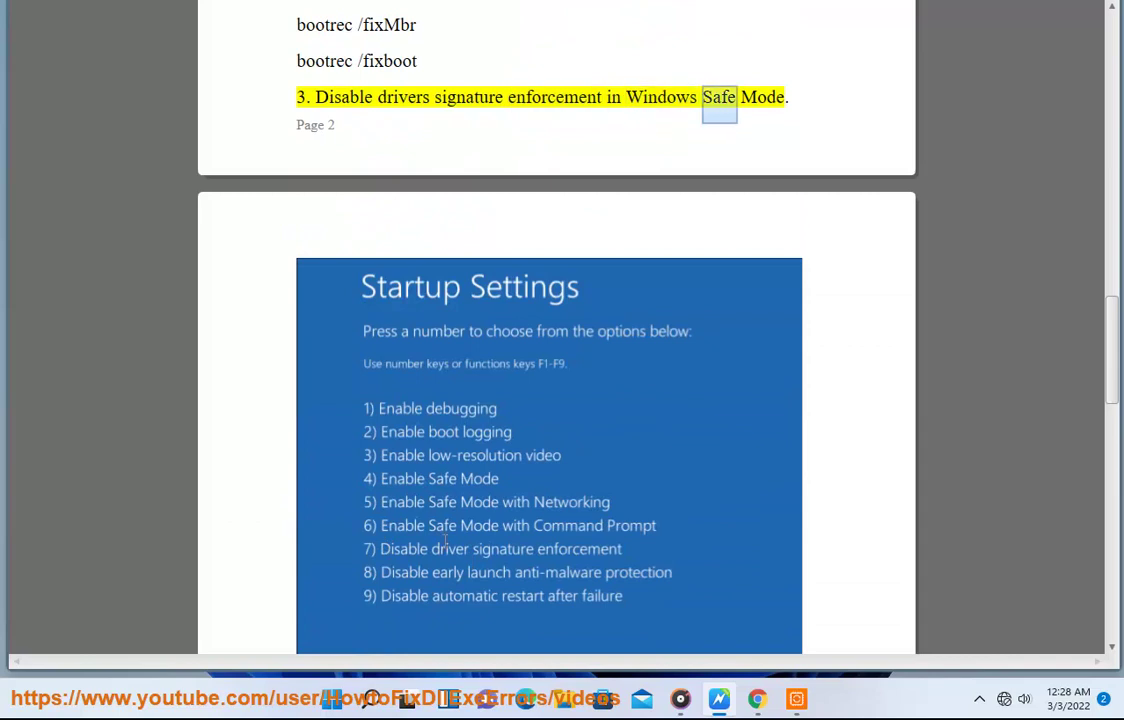
pyautogui.scroll(-2, 463, 543)
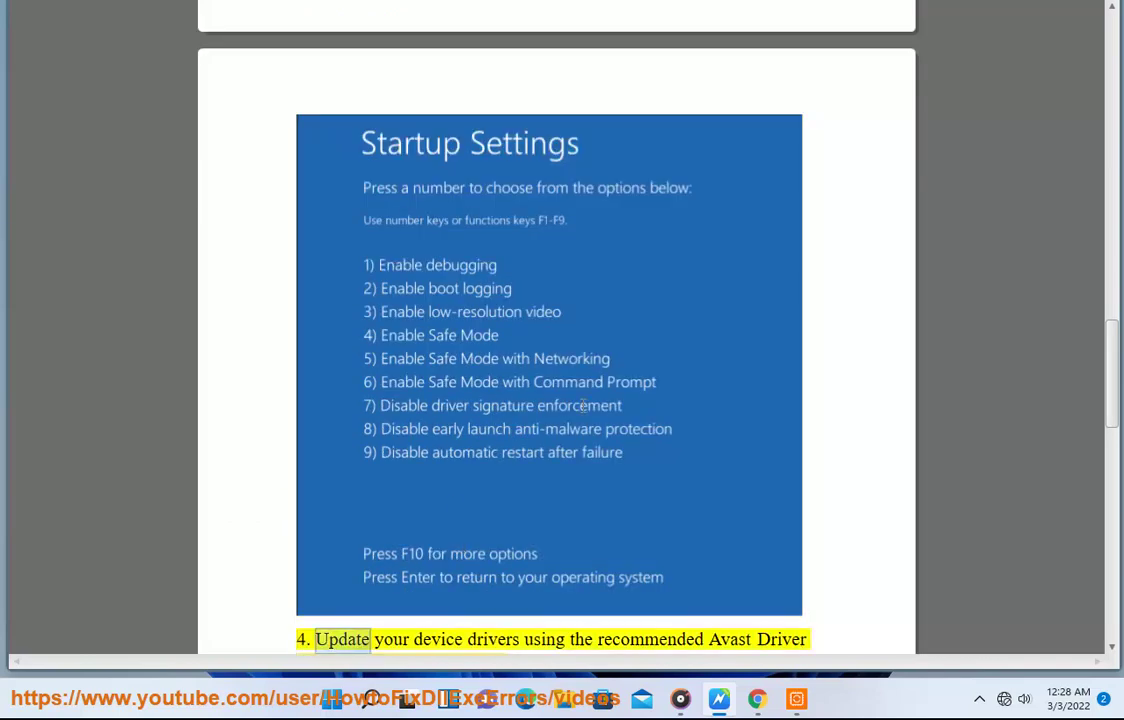
# Step: Start a new driver scan from Avast Driver Updater's home screen
pyautogui.click(797, 698)
pyautogui.click(133, 92)
pyautogui.click(418, 383)
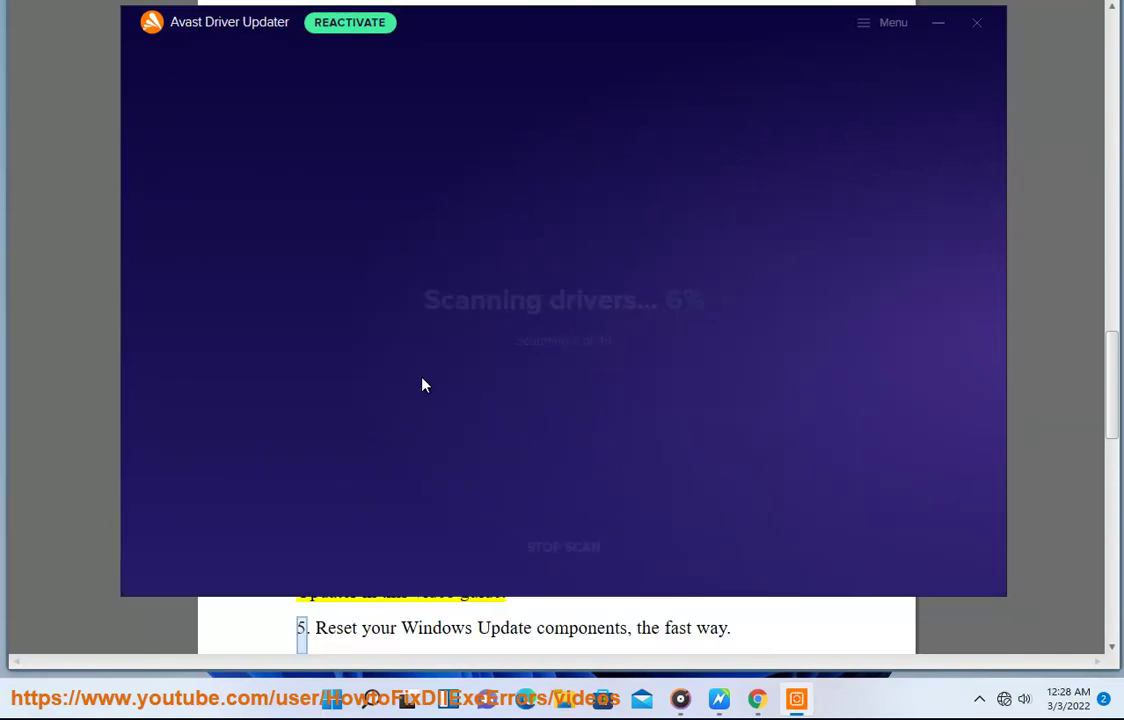
# Step: Select the 'Reset your Windows Update components' phrase in the guide and bring the browser back
pyautogui.click(83, 348)
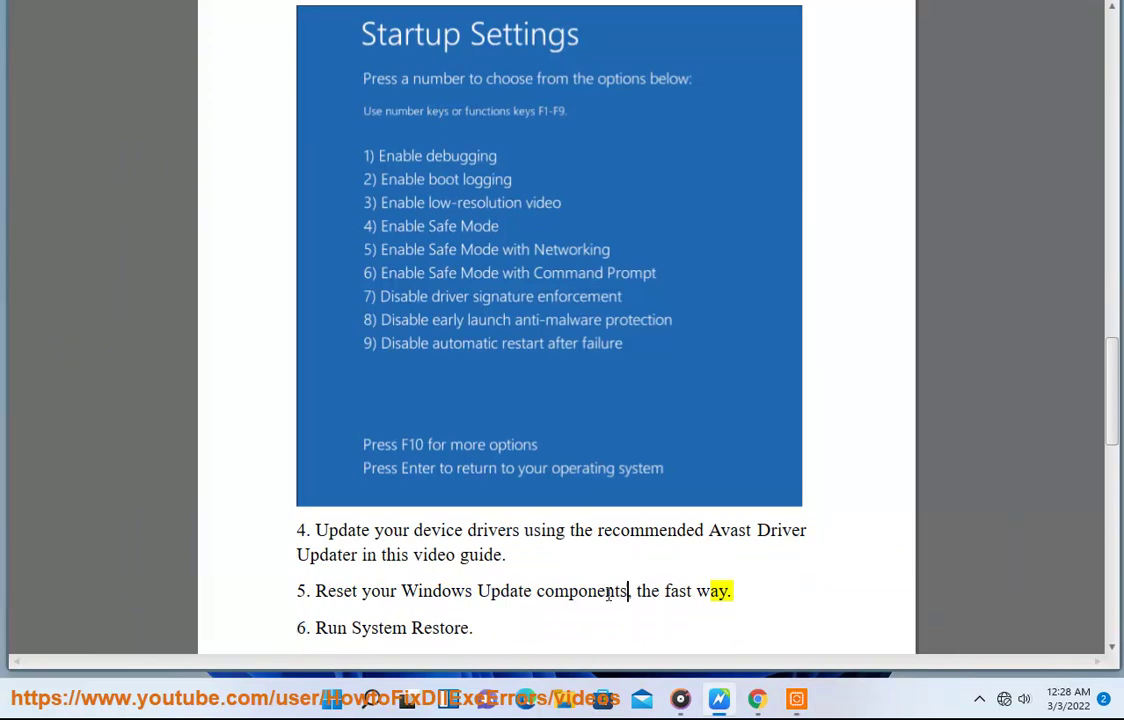
pyautogui.moveTo(628, 591); pyautogui.dragTo(320, 591)
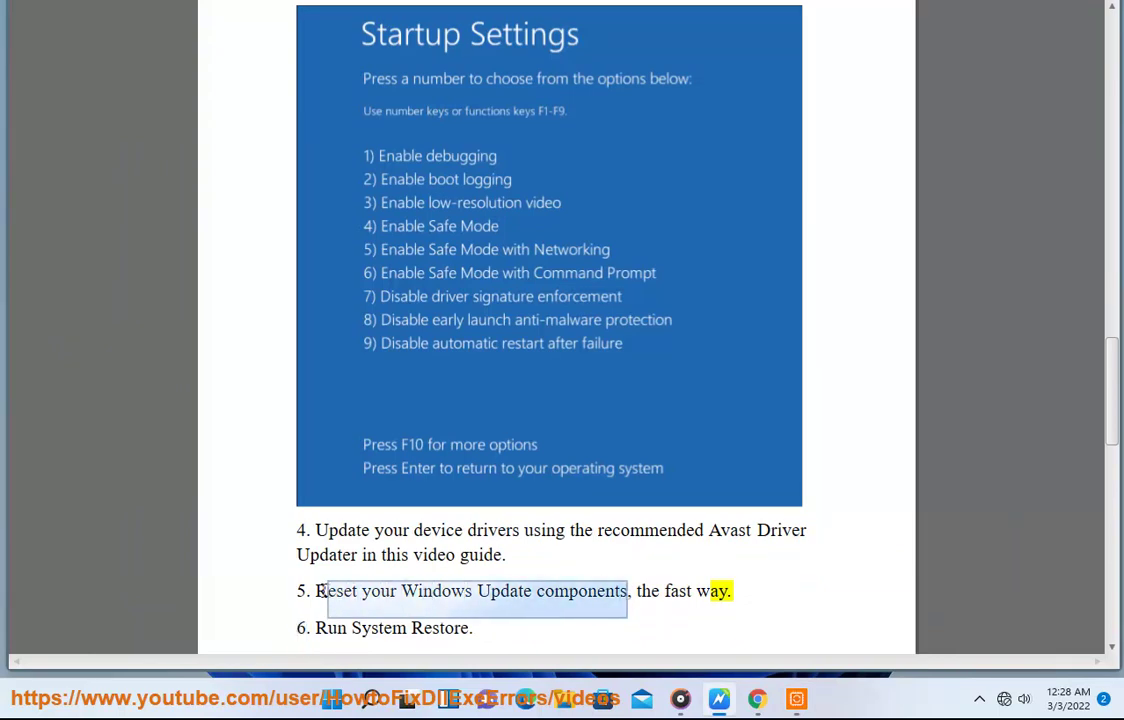
pyautogui.click(758, 700)
# Step: Paste the phrase into the address bar and search 'reset windows update components', dropping 'your'
pyautogui.click(458, 70)
pyautogui.write('Reset your Windows Update components')
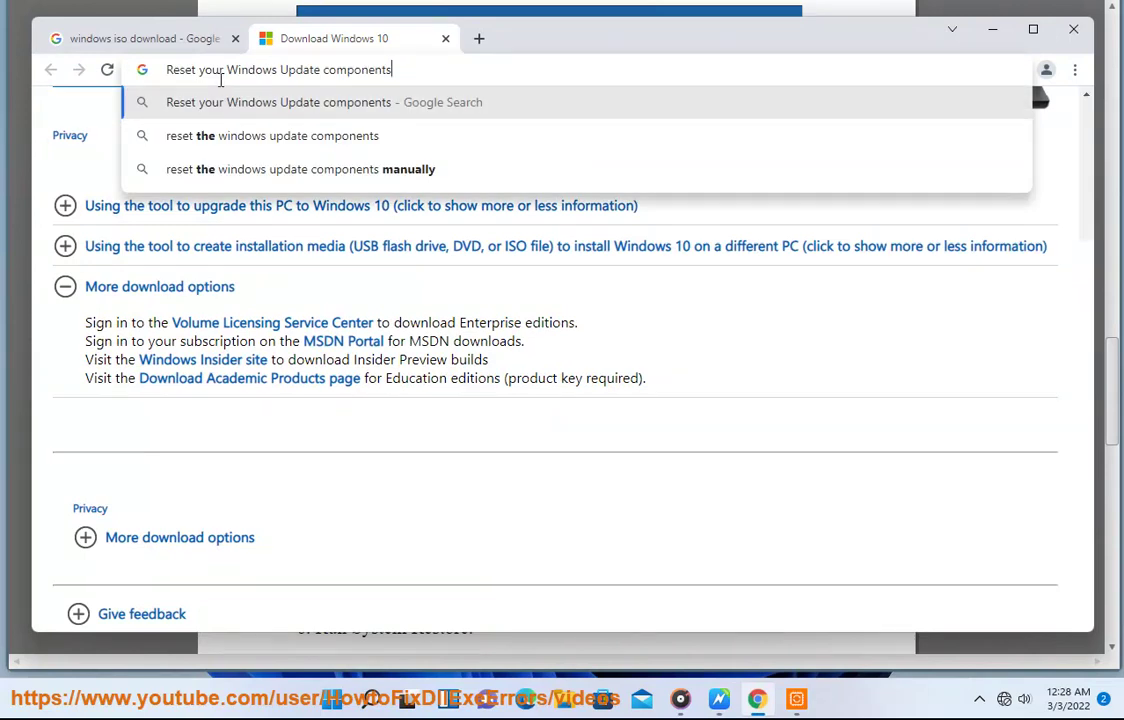
pyautogui.doubleClick(212, 72)
pyautogui.press('BackSpace')
pyautogui.press('Return')
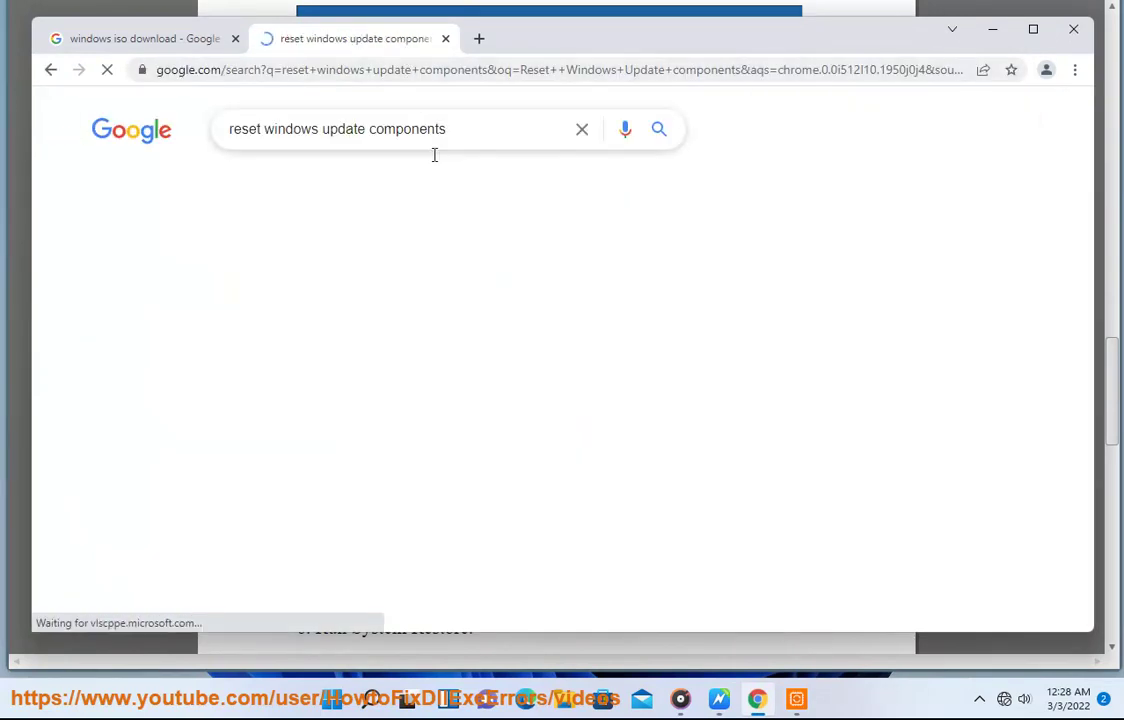
pyautogui.scroll(-1, 622, 455)
pyautogui.scroll(-3, 622, 455)
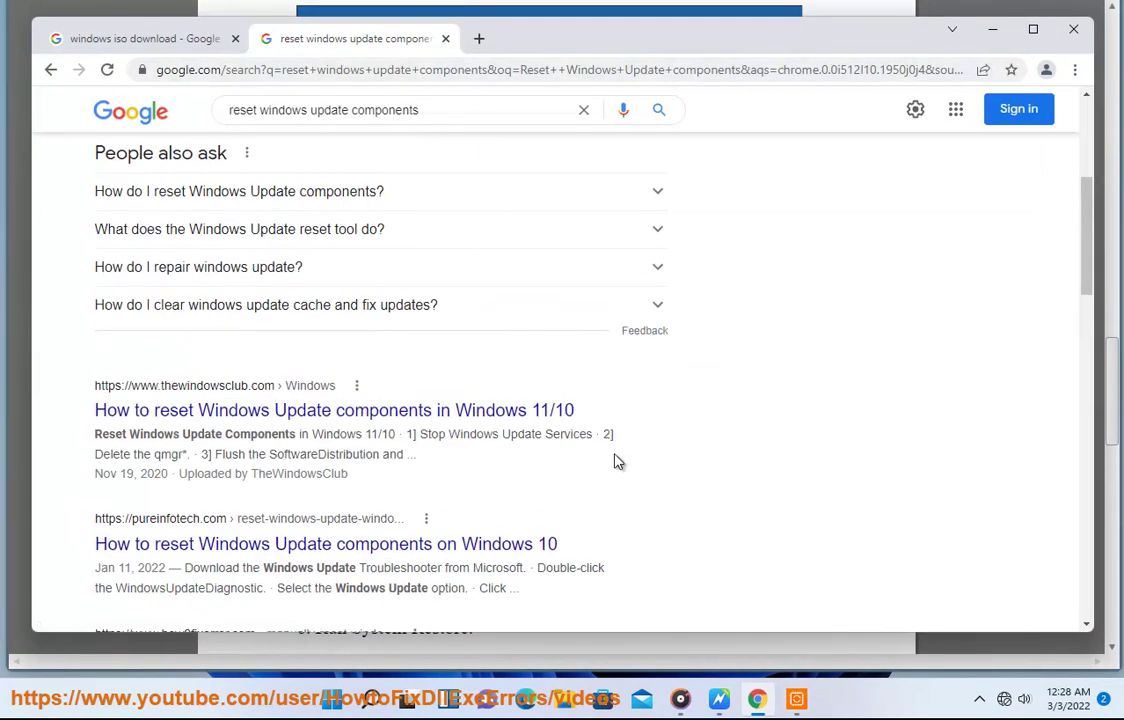
pyautogui.scroll(-4, 618, 460)
pyautogui.scroll(-7, 612, 467)
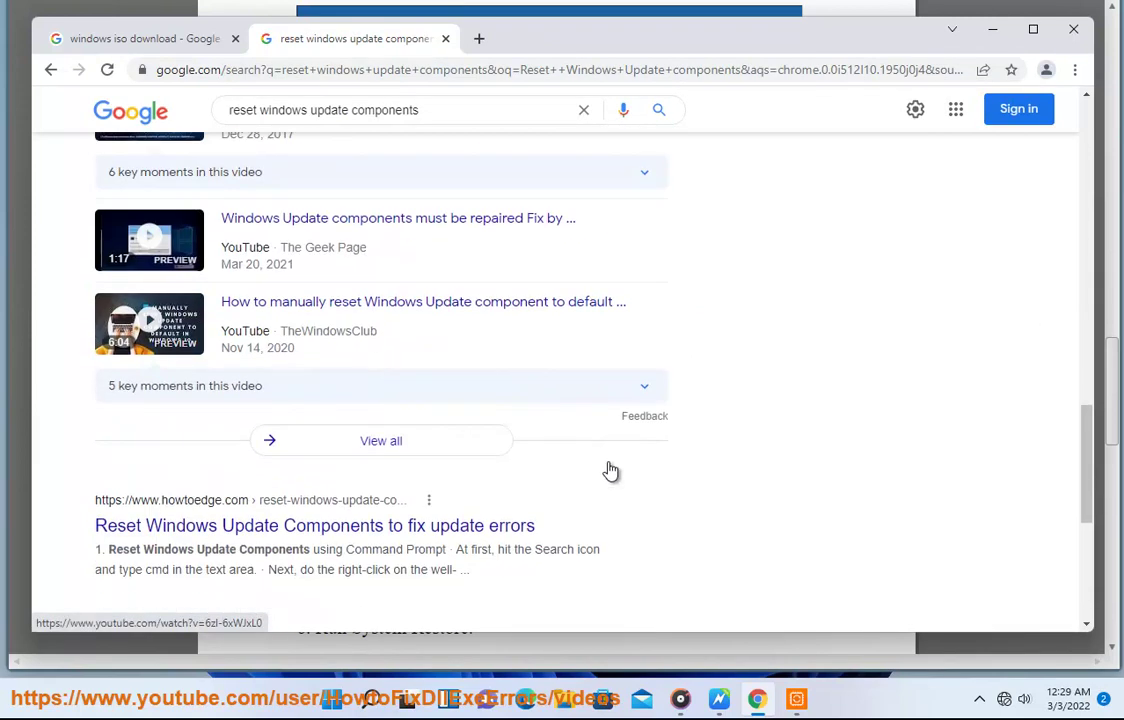
pyautogui.scroll(3, 603, 460)
pyautogui.scroll(-4, 603, 460)
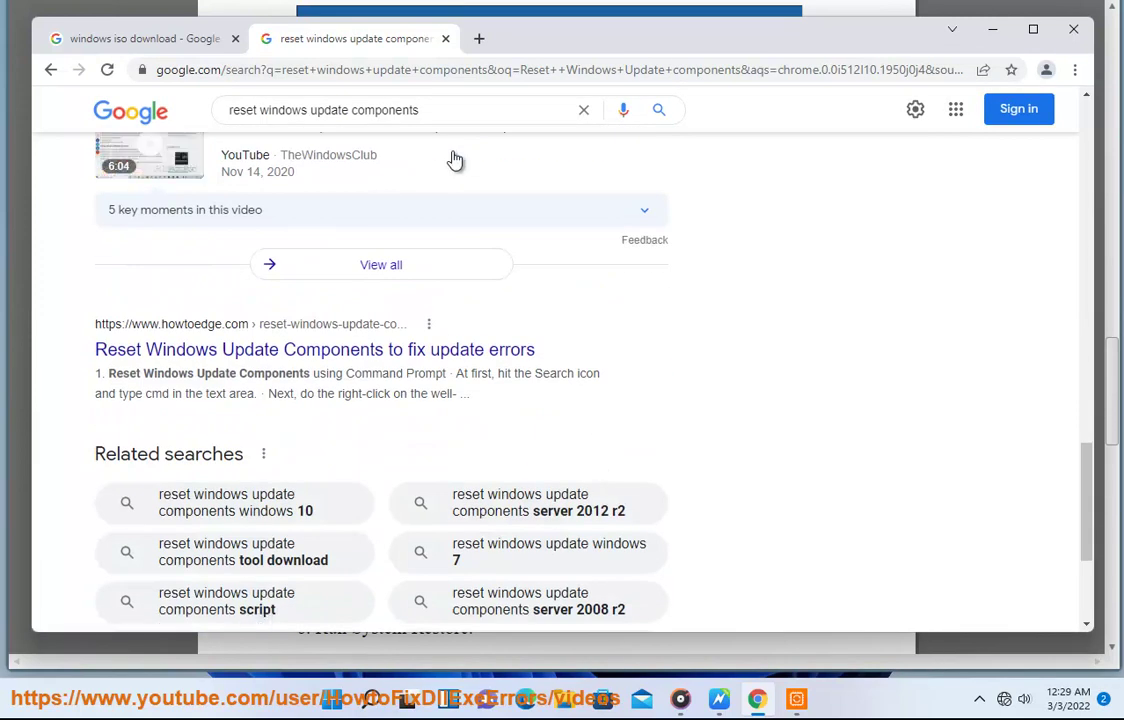
# Step: Refine the query to the 'reset windows update tool' suggestion and run it
pyautogui.doubleClick(393, 110)
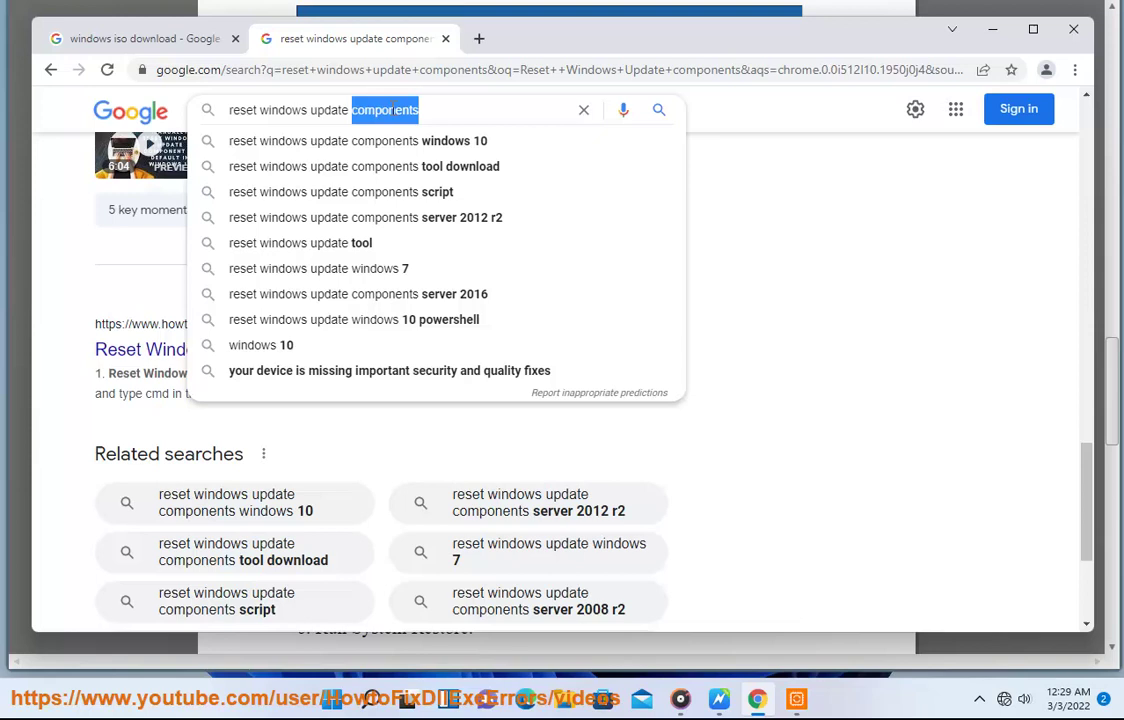
pyautogui.press('BackSpace')
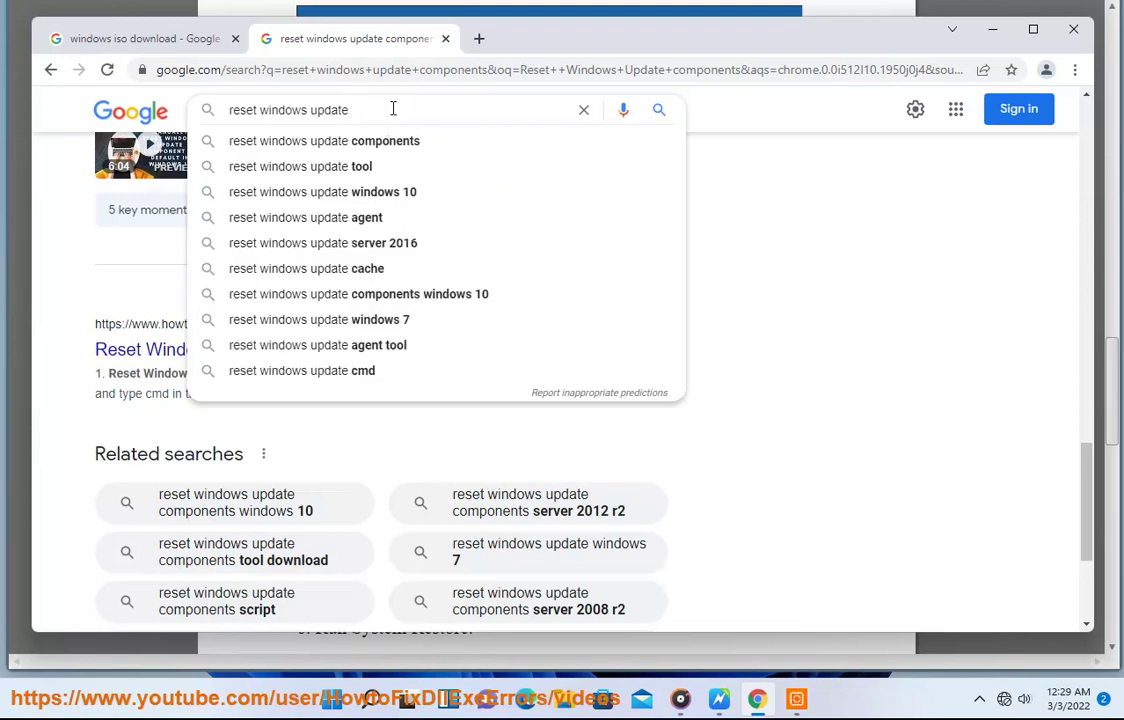
pyautogui.press('Down')
pyautogui.press('Down')
pyautogui.press('Return')
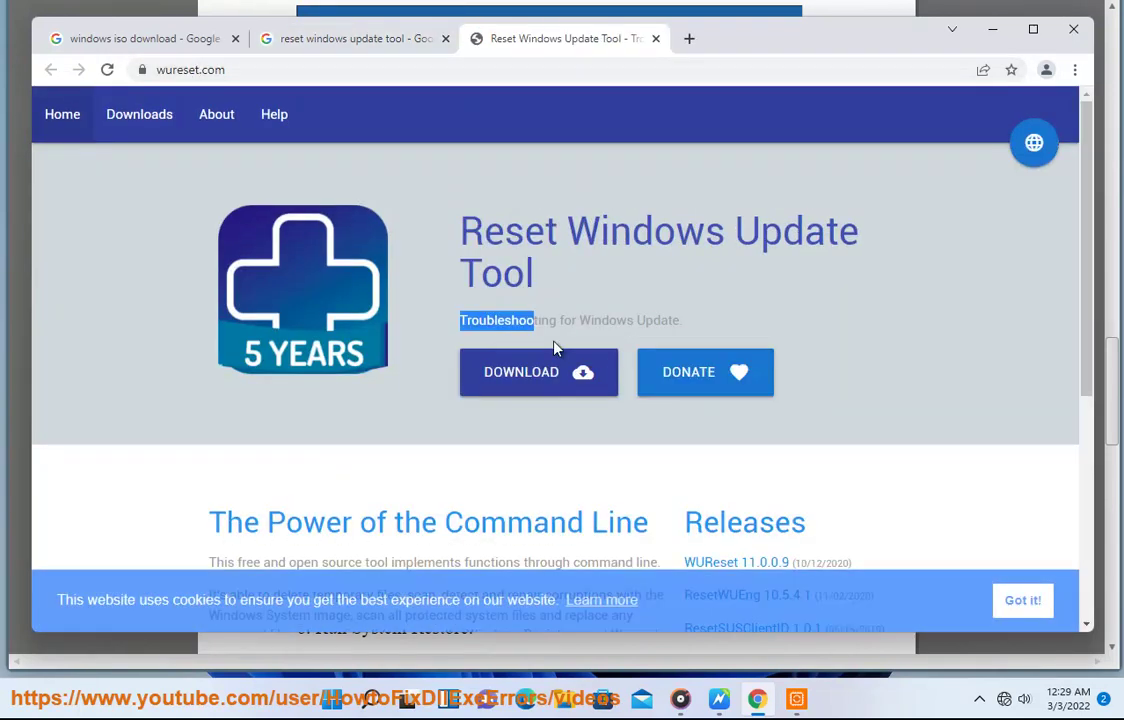
# Step: Download the recommended x64 installer from wureset.com's Downloads page and open it
pyautogui.click(516, 378)
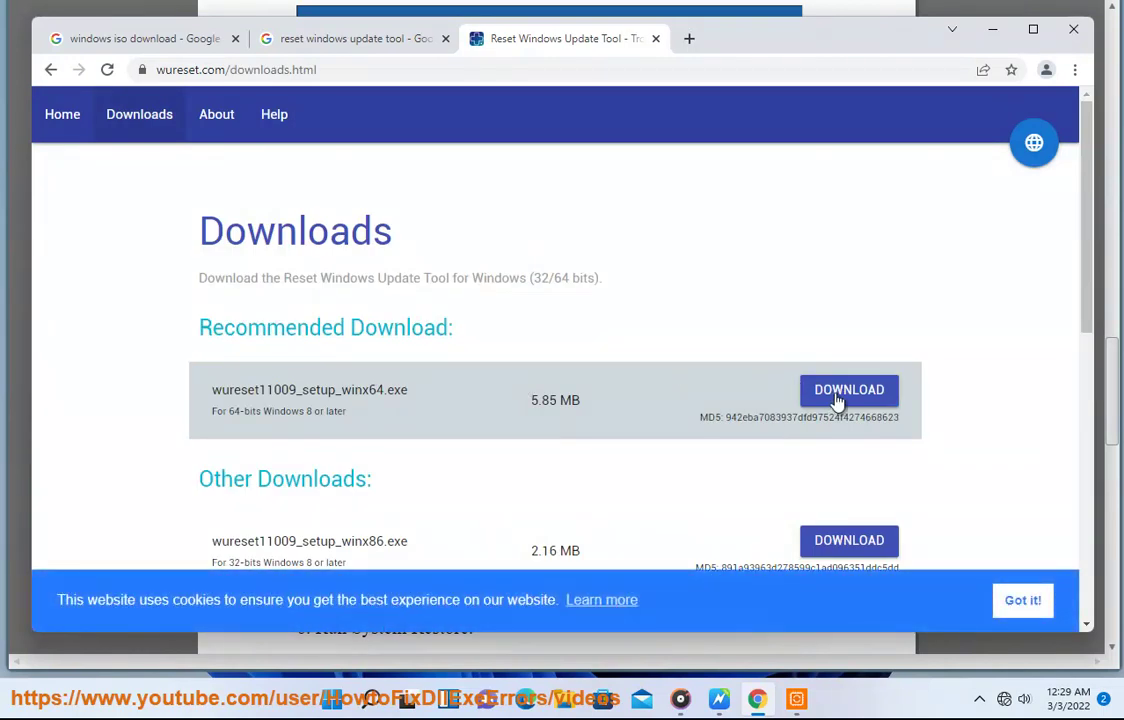
pyautogui.click(837, 395)
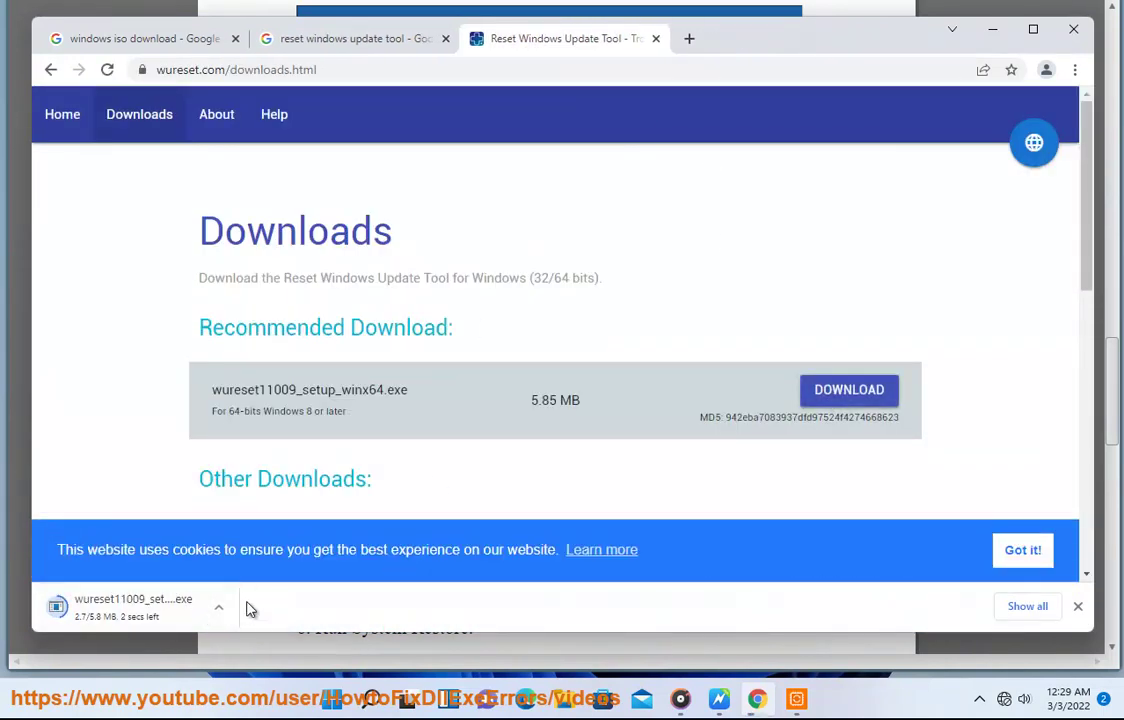
pyautogui.click(124, 622)
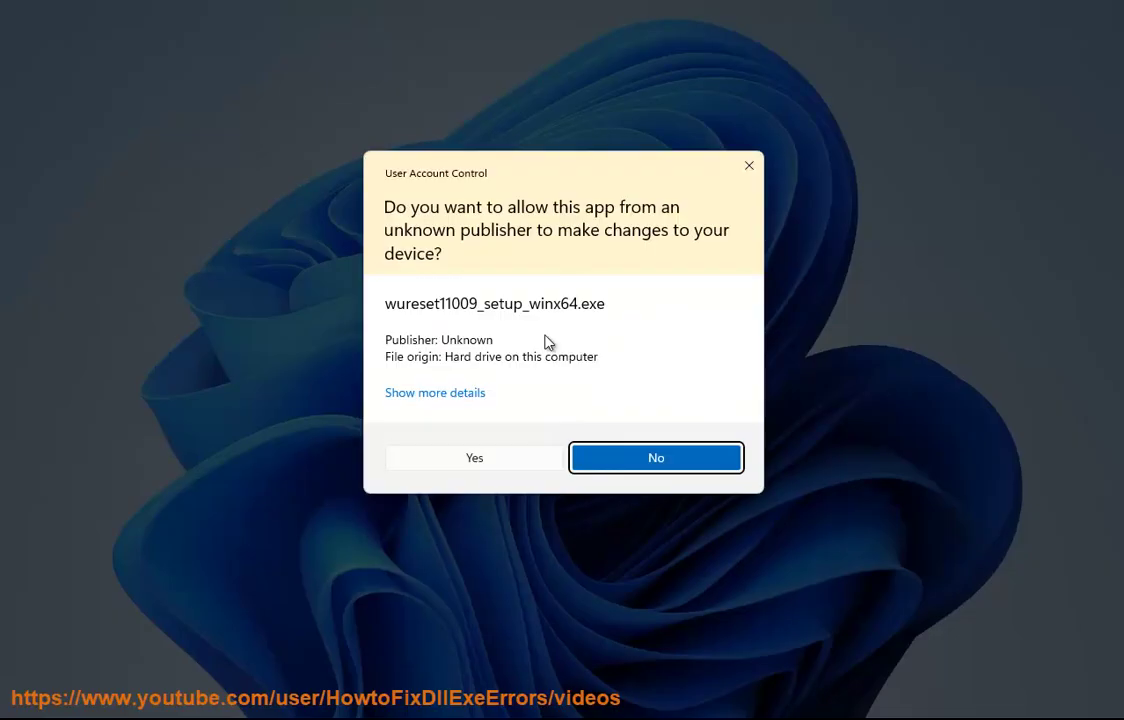
# Step: Install Reset Windows Update Tool 11.0.0.9, accepting the licence and default folders
pyautogui.click(462, 462)
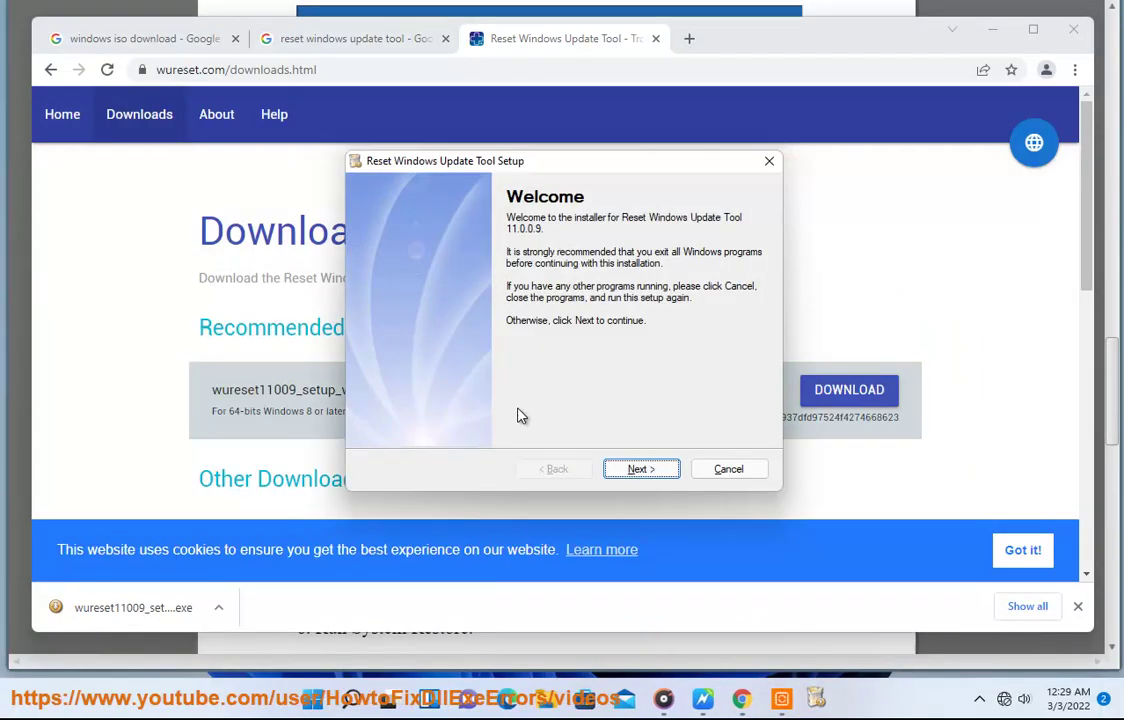
pyautogui.click(638, 469)
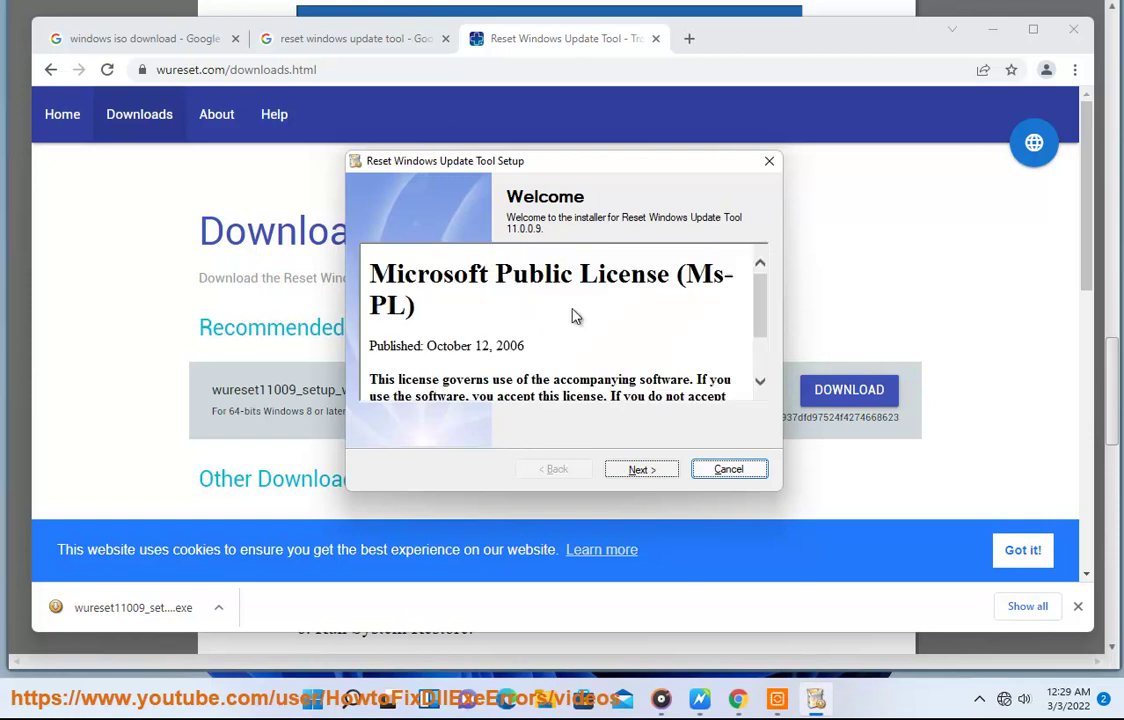
pyautogui.click(415, 414)
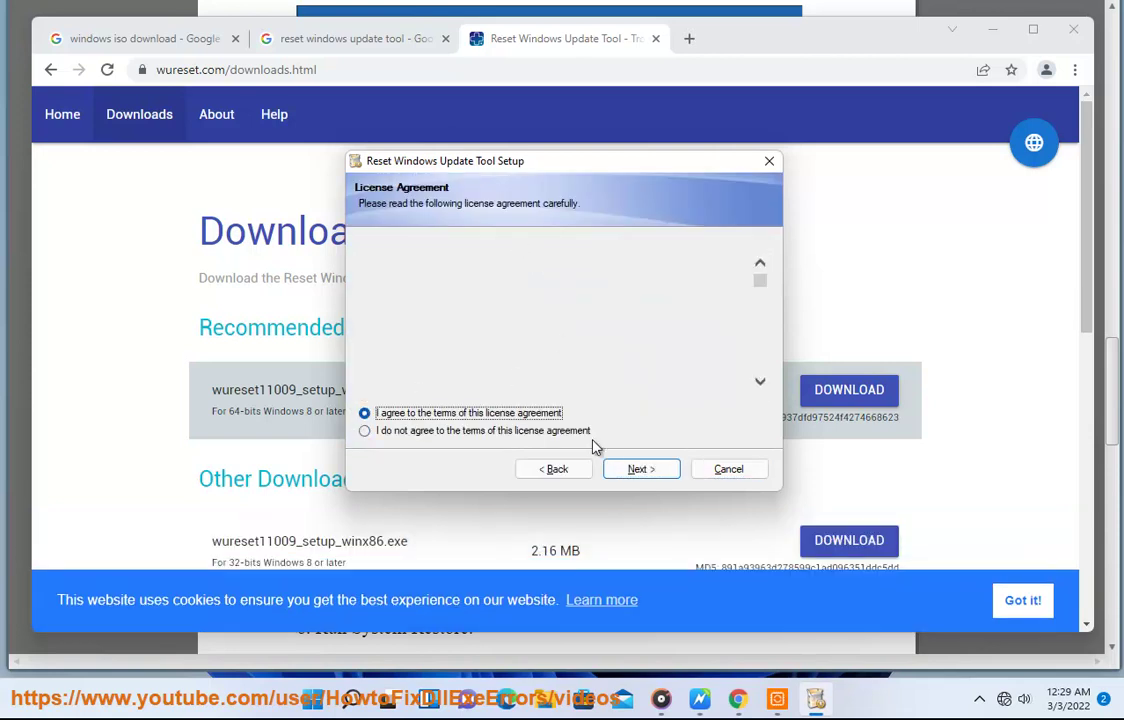
pyautogui.click(634, 470)
pyautogui.click(641, 470)
pyautogui.click(643, 470)
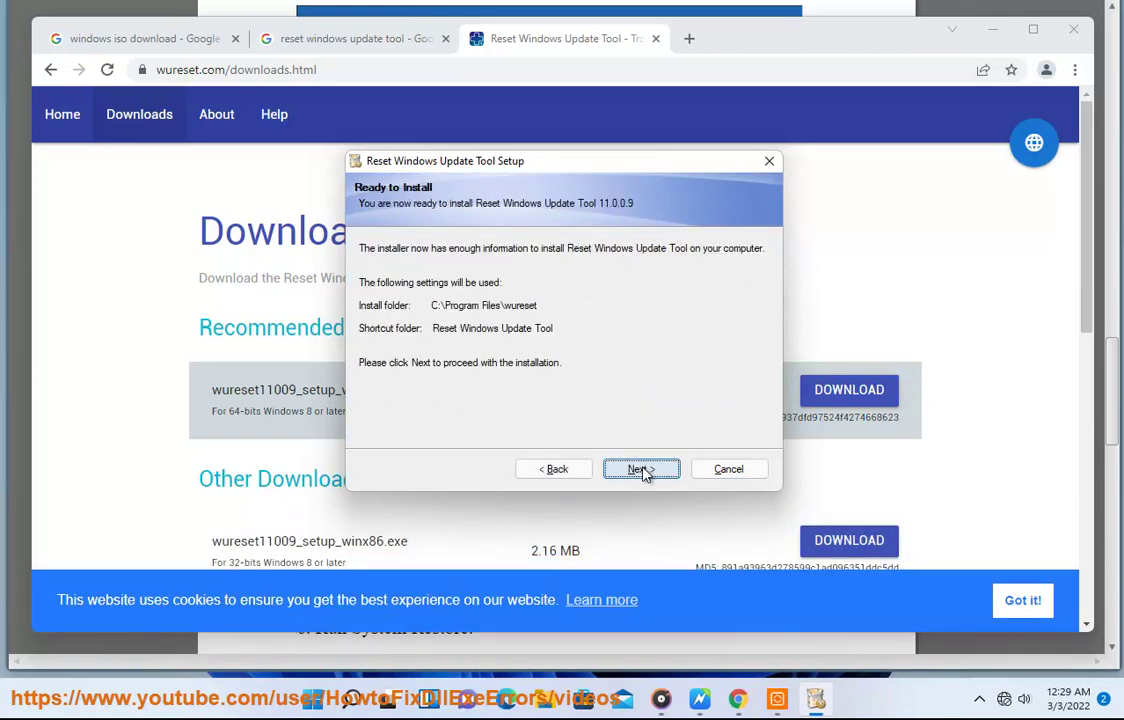
pyautogui.click(643, 470)
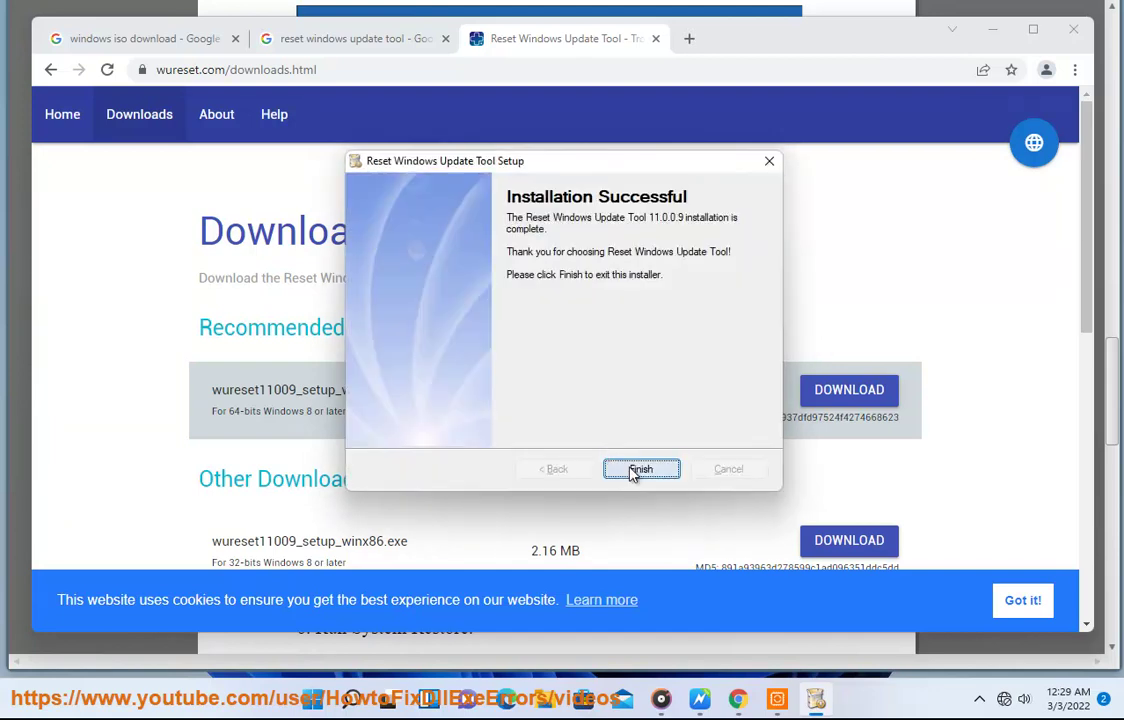
pyautogui.click(637, 469)
# Step: Close Chrome and Avast, then run the Reset Windows Update Tool shortcut as administrator
pyautogui.click(1073, 29)
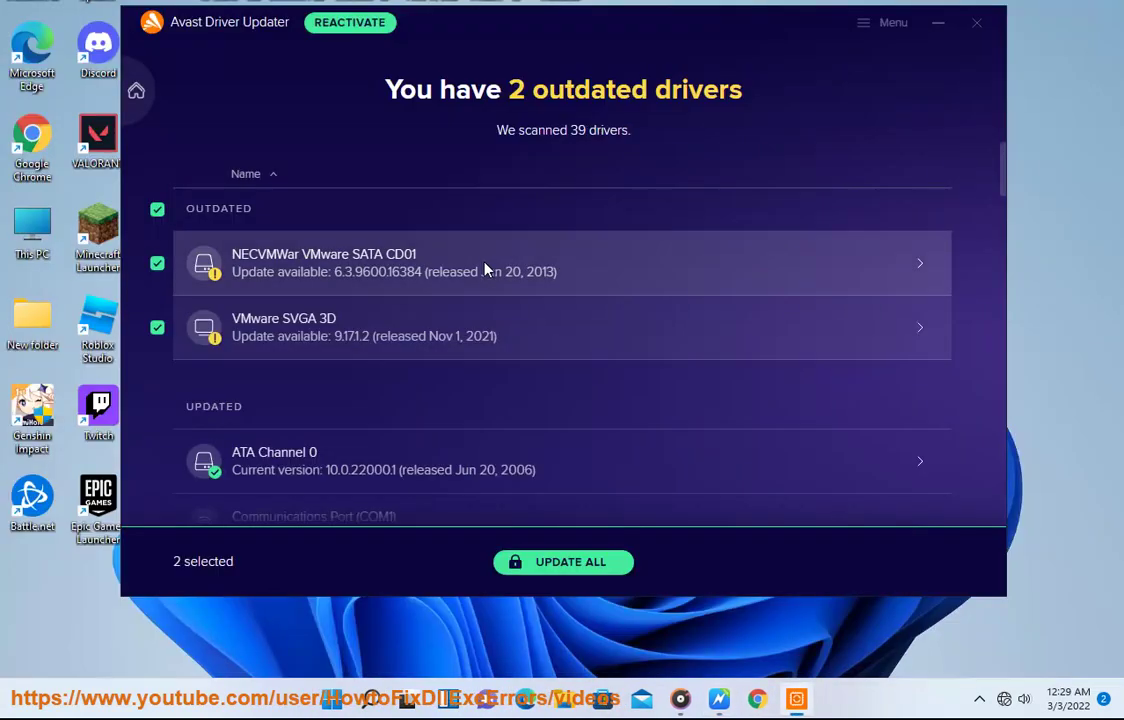
pyautogui.click(973, 22)
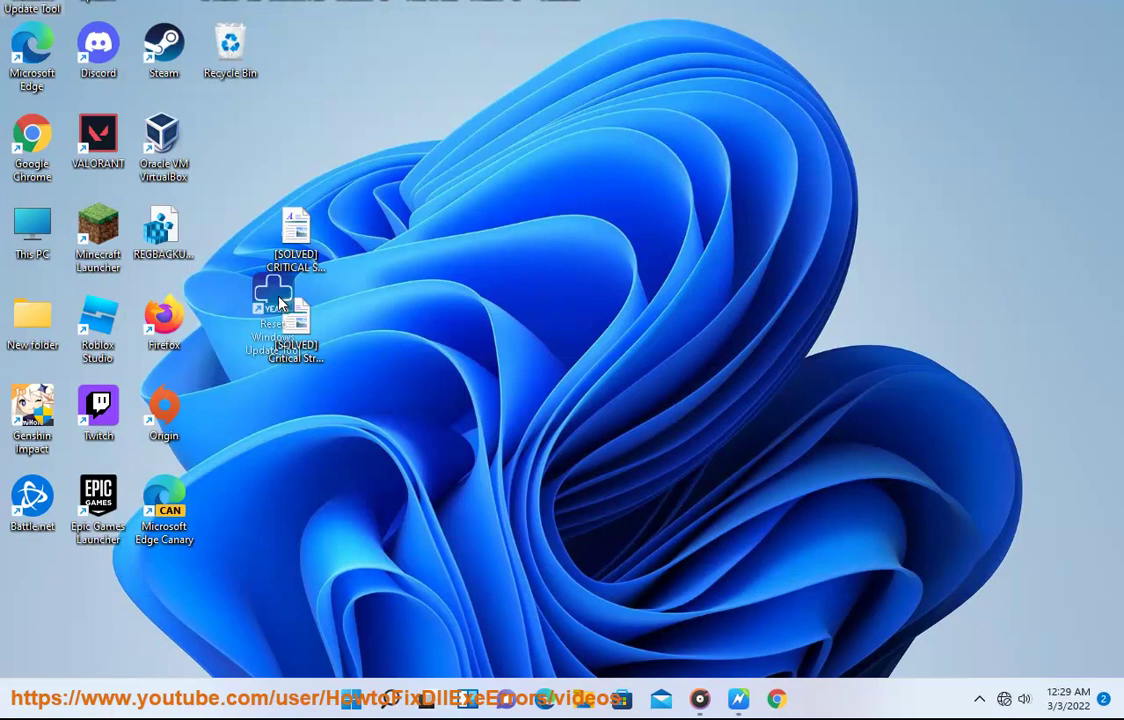
pyautogui.moveTo(245, 258); pyautogui.dragTo(241, 148)
pyautogui.rightClick(241, 148)
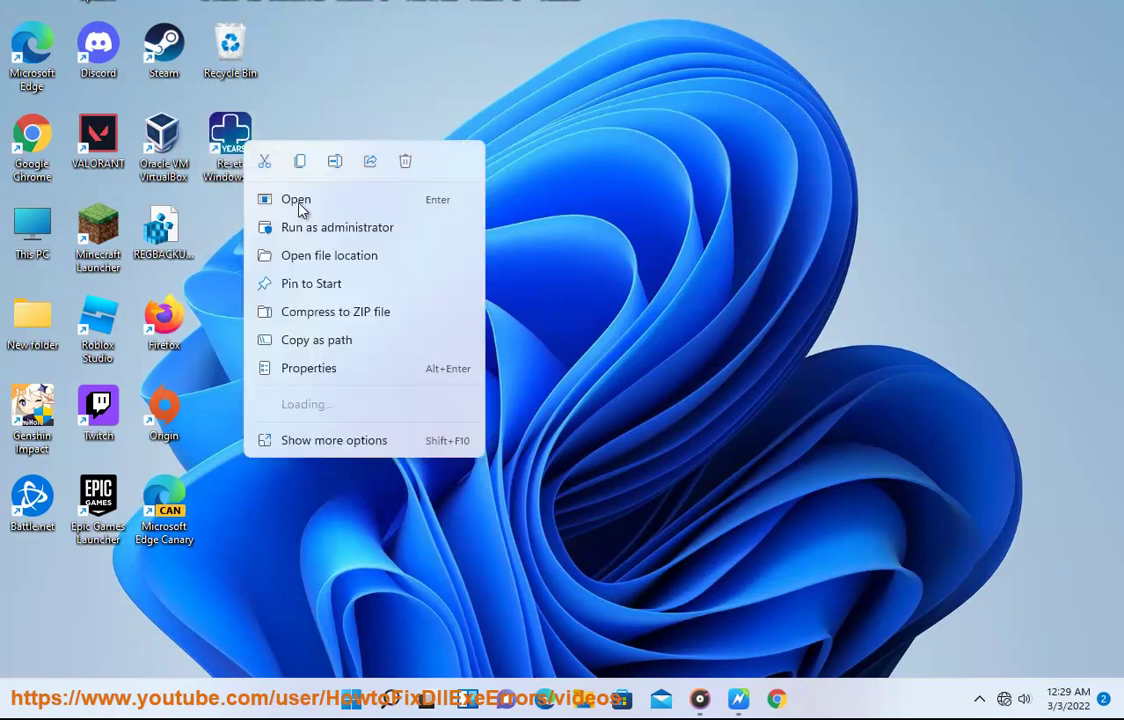
pyautogui.click(362, 231)
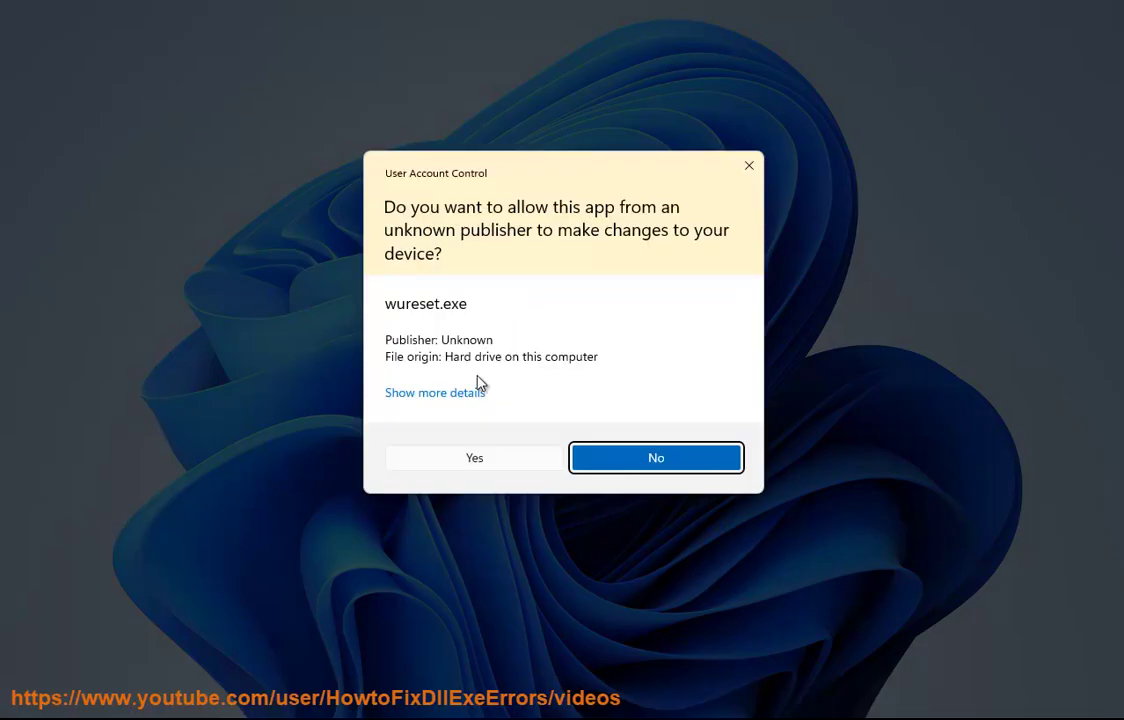
pyautogui.click(460, 392)
pyautogui.click(475, 510)
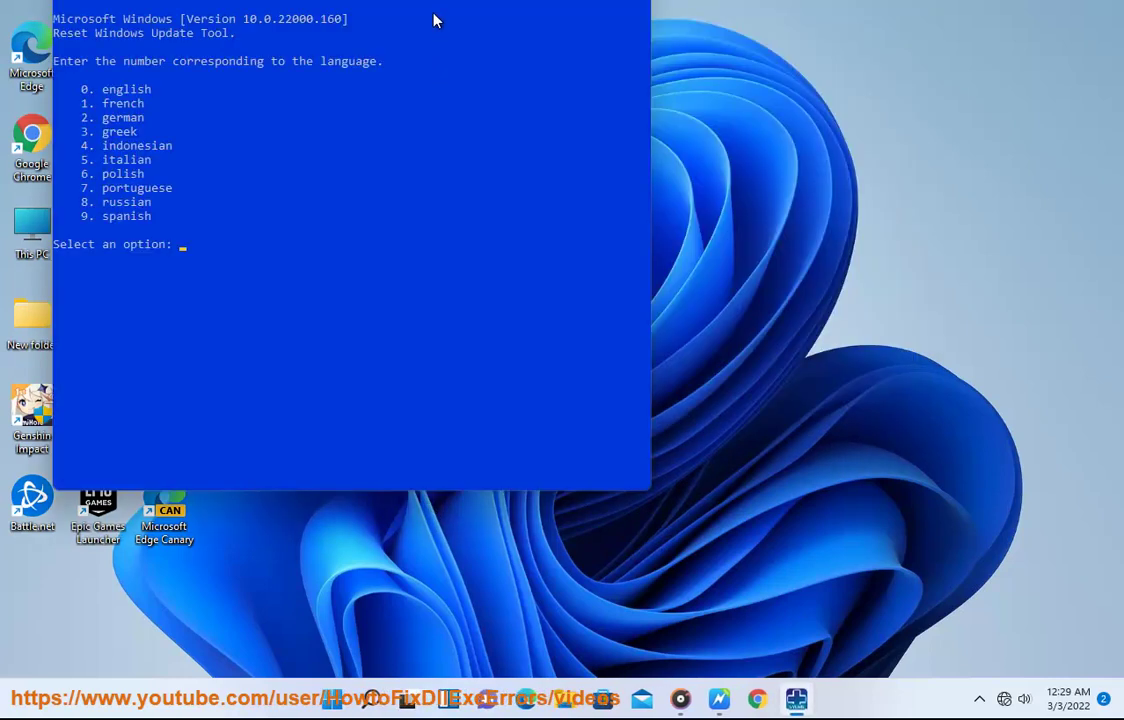
pyautogui.moveTo(431, 20); pyautogui.dragTo(815, 110)
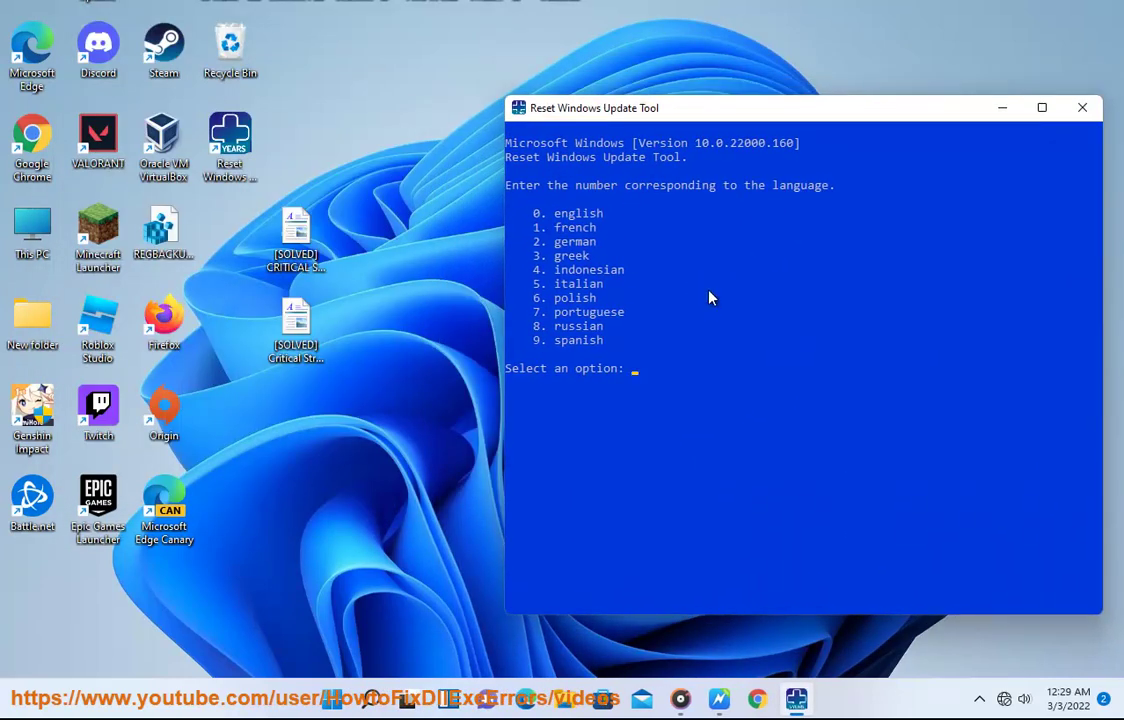
# Step: Choose English (0), accept the terms with Y, mark the components reset line, and close the tool
pyautogui.write('0')
pyautogui.press('Return')
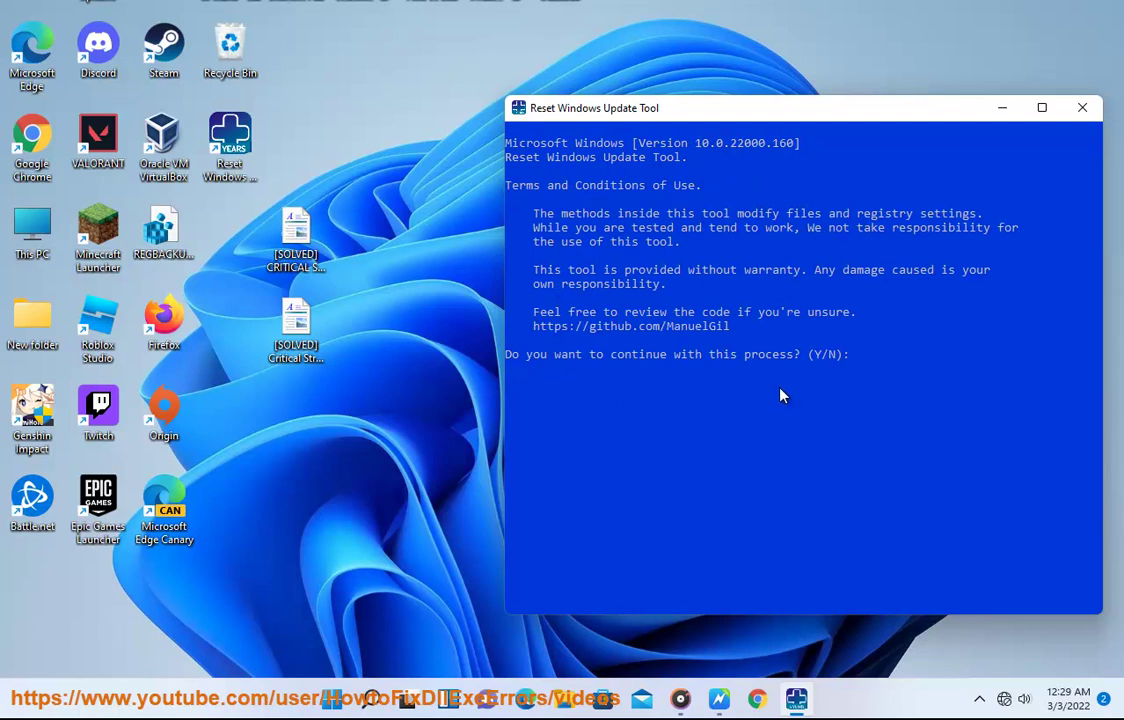
pyautogui.write('Y')
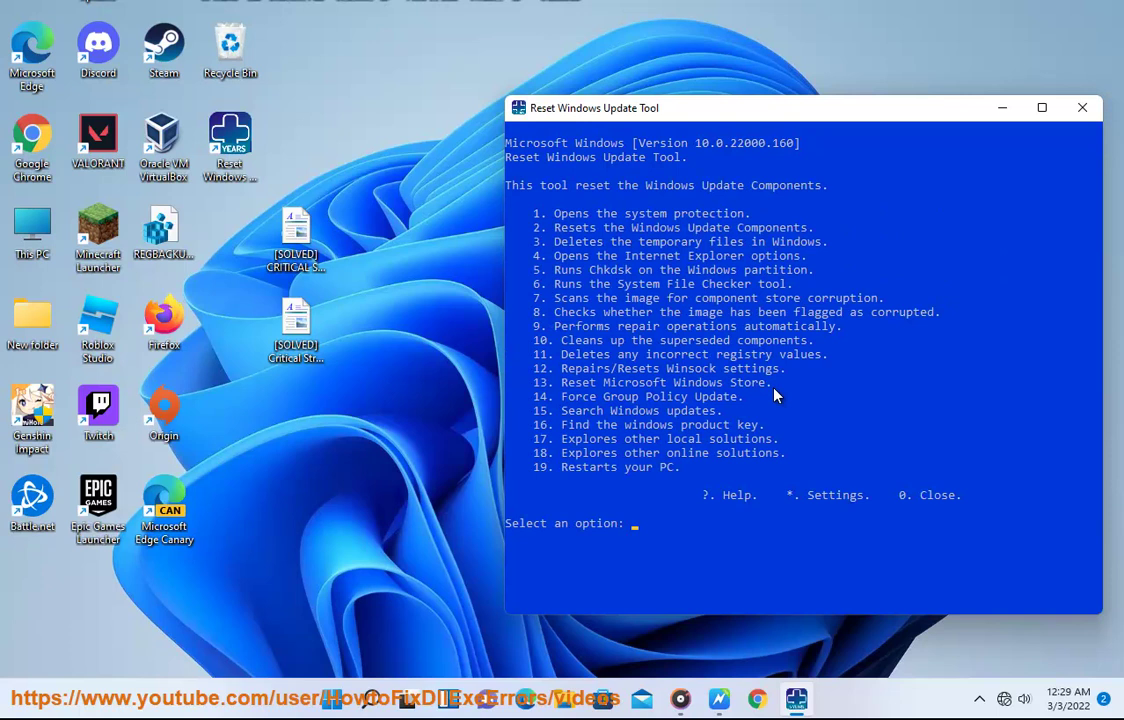
pyautogui.moveTo(548, 227); pyautogui.dragTo(828, 230)
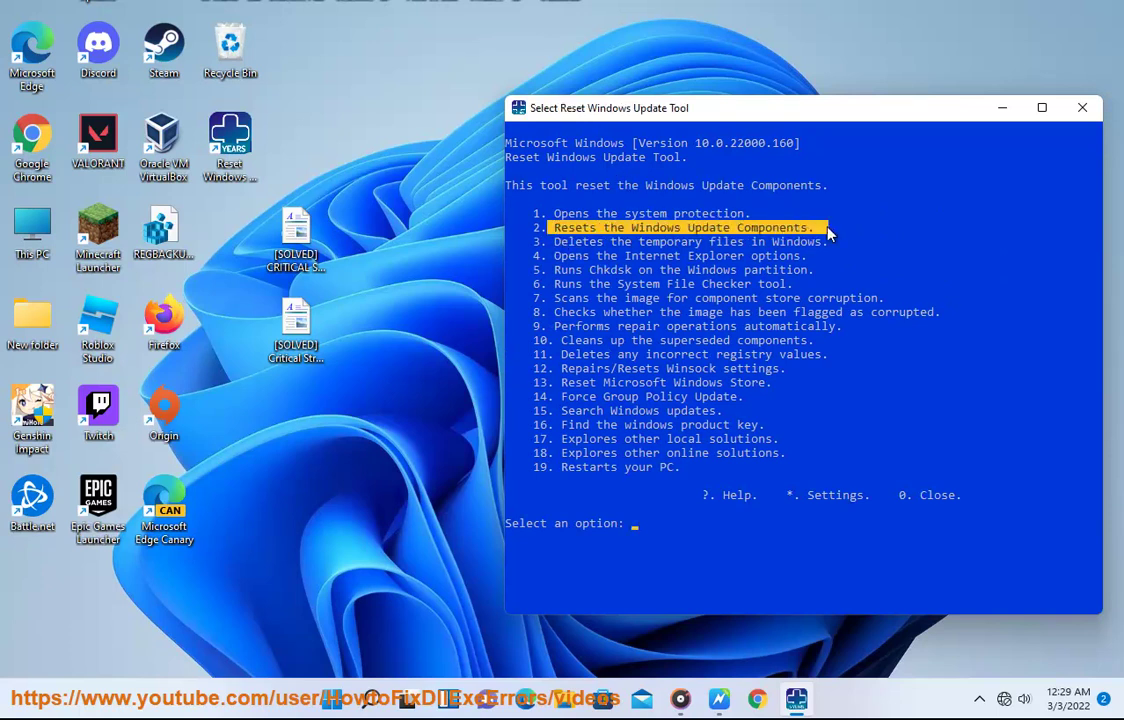
pyautogui.click(1079, 112)
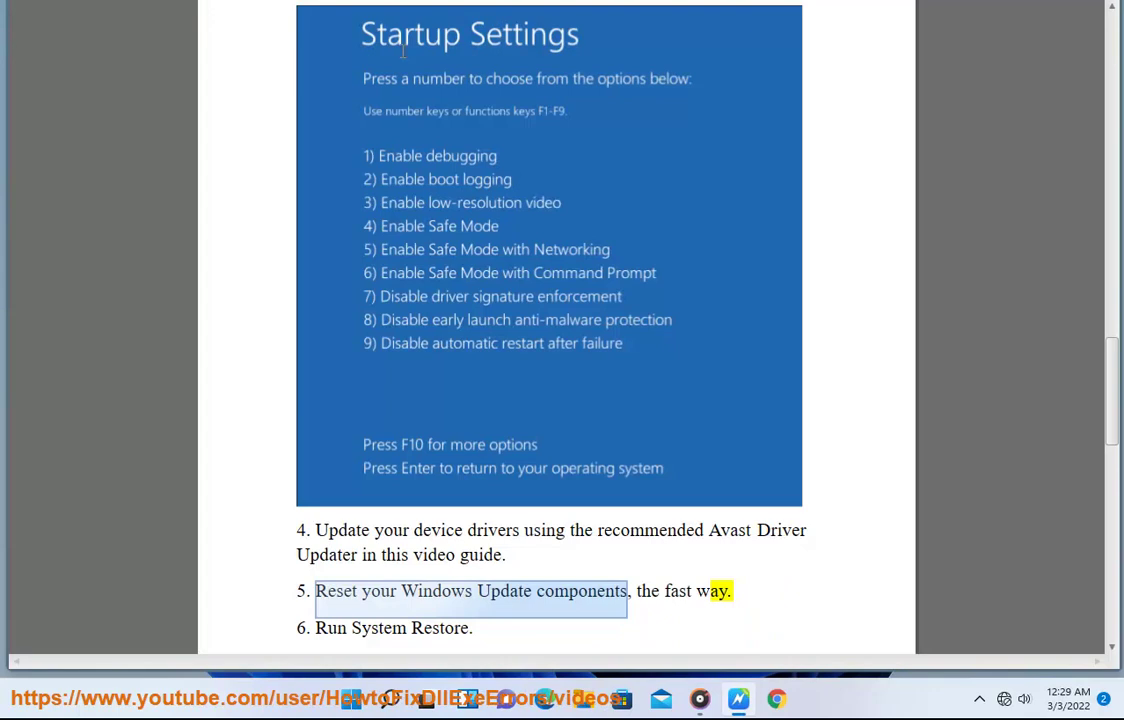
pyautogui.scroll(-1, 595, 311)
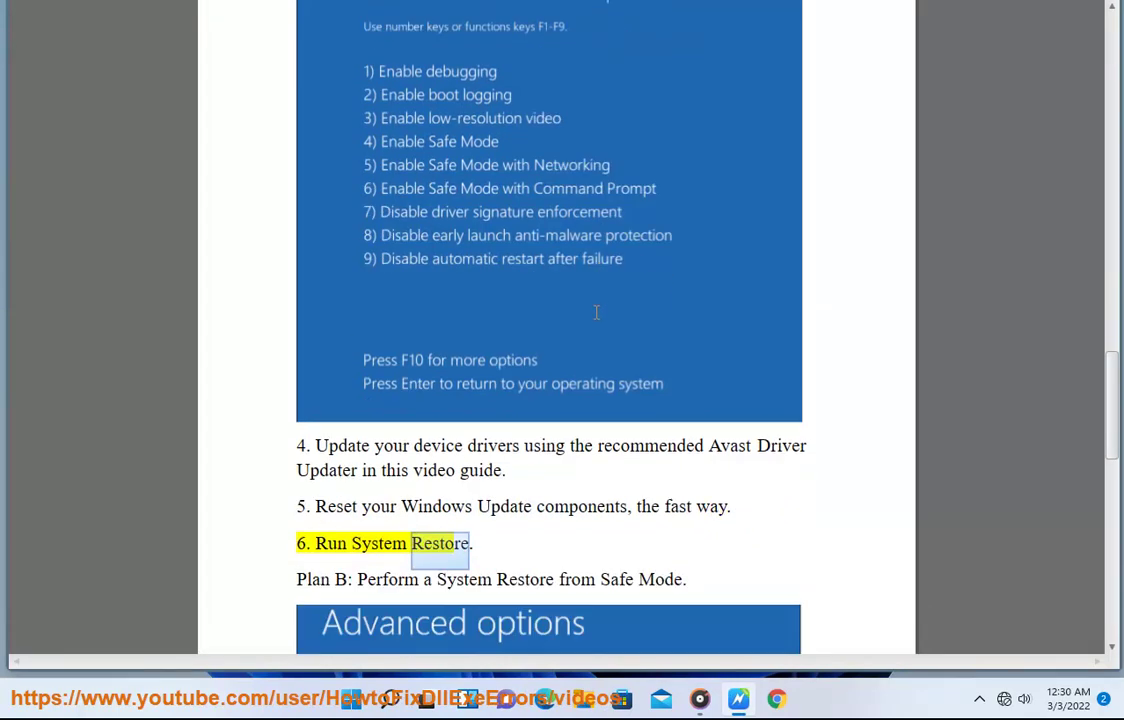
pyautogui.scroll(-2, 474, 310)
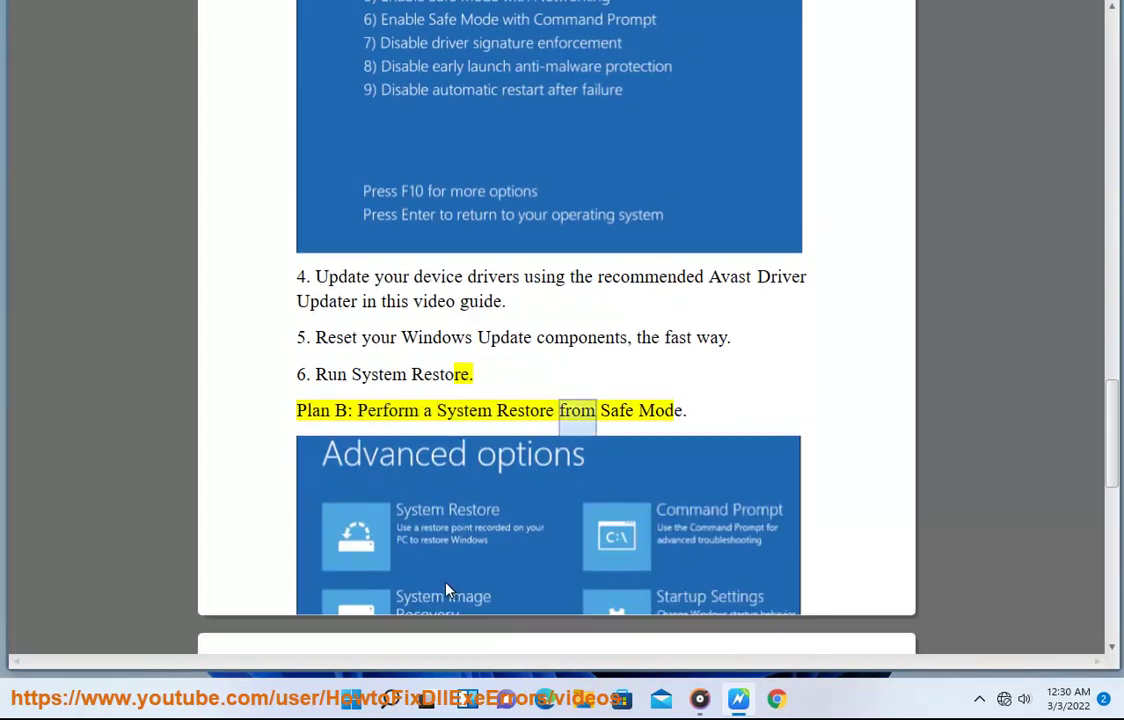